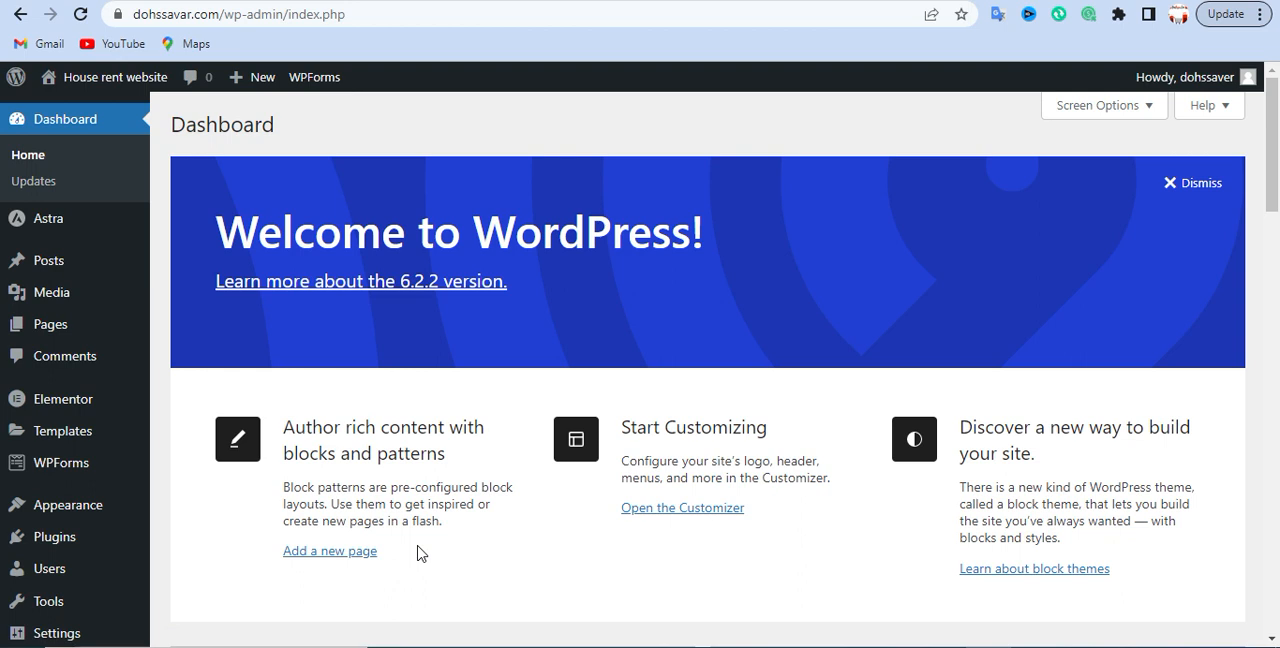
- Examine the live house rent homepage from the header down to the copyright and powered-by texts in the footer
mouse_move(50, 232)
scroll(385, 435, down, 2)
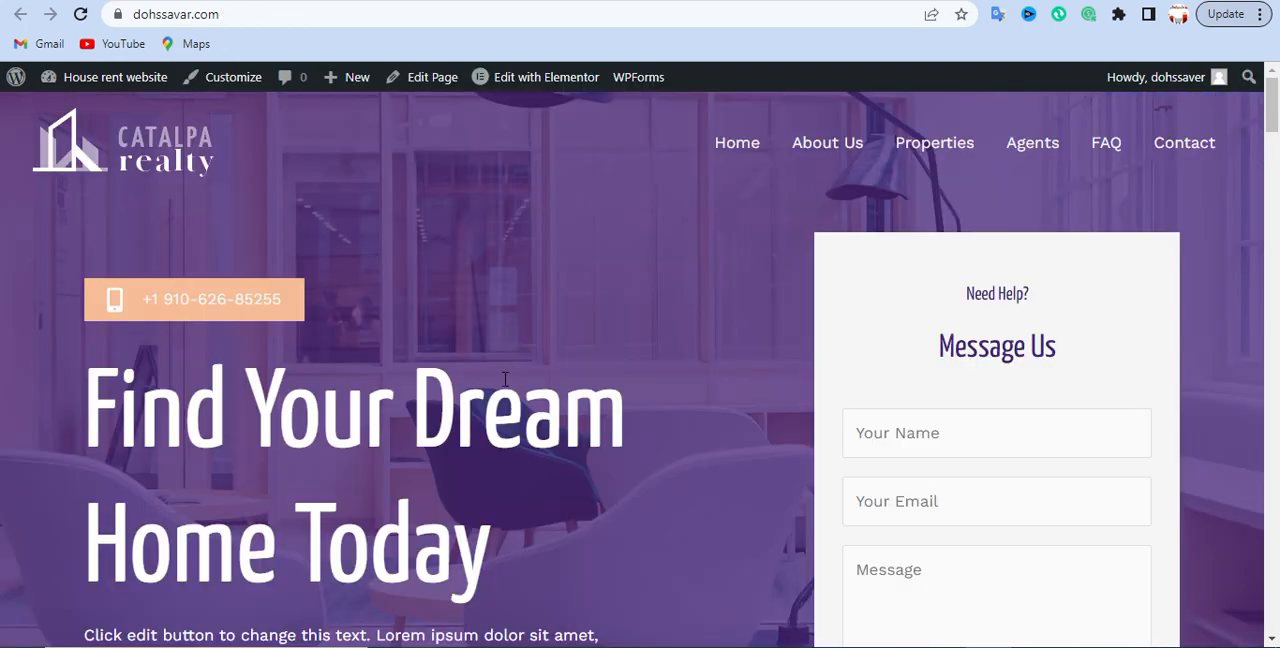
scroll(500, 440, down, 20)
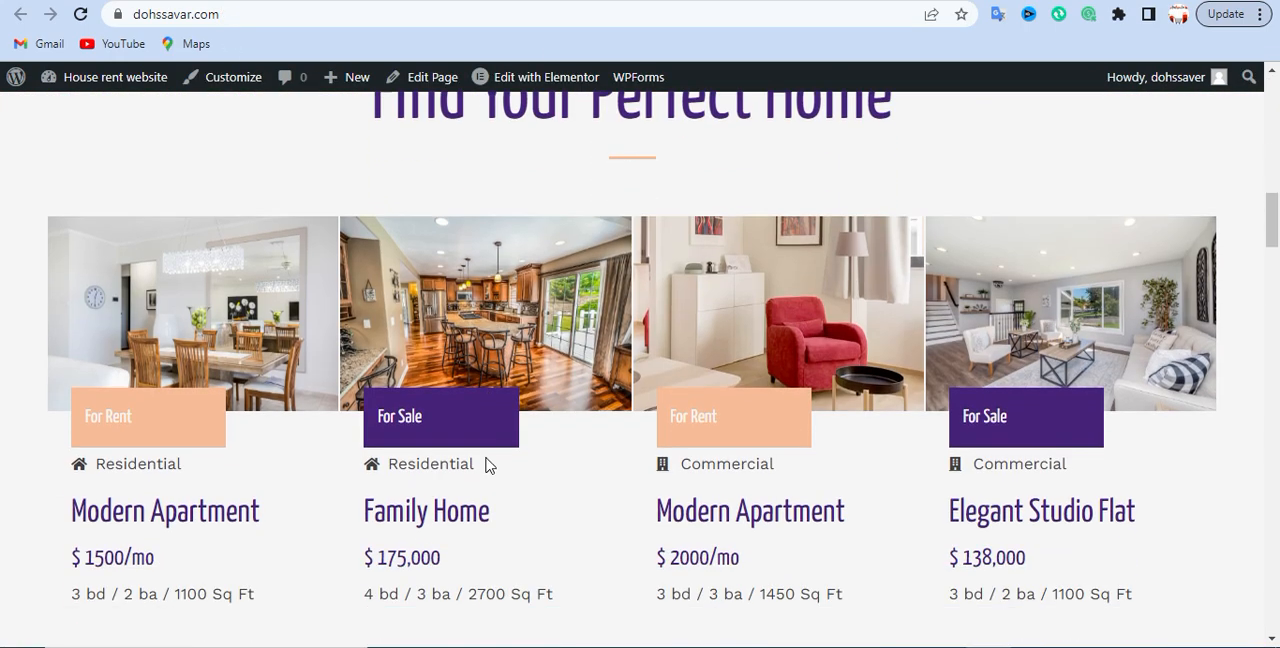
scroll(485, 454, up, 20)
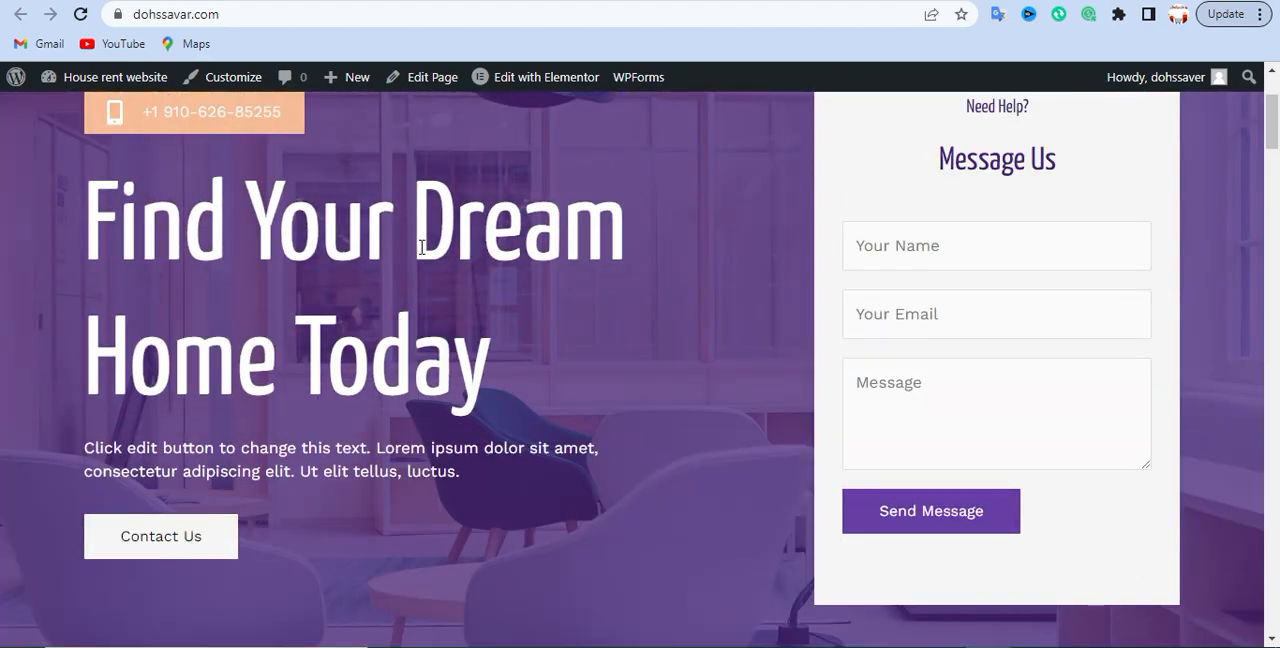
scroll(515, 228, up, 2)
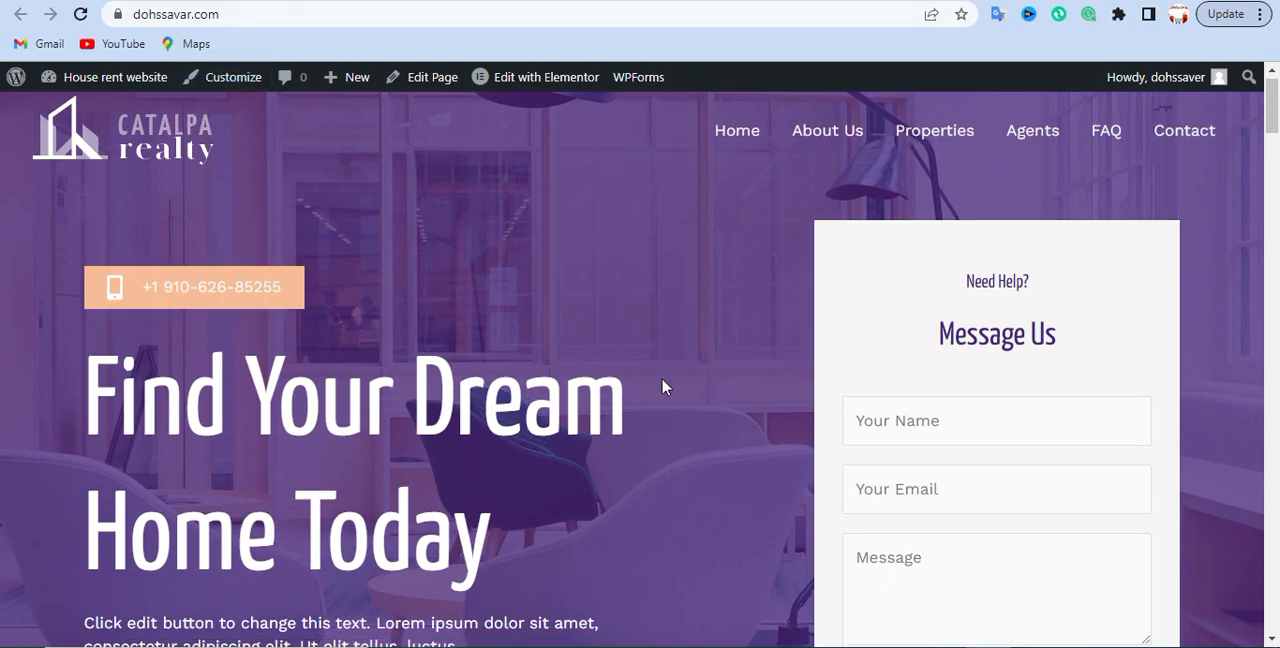
scroll(660, 420, down, 8)
scroll(640, 480, down, 10)
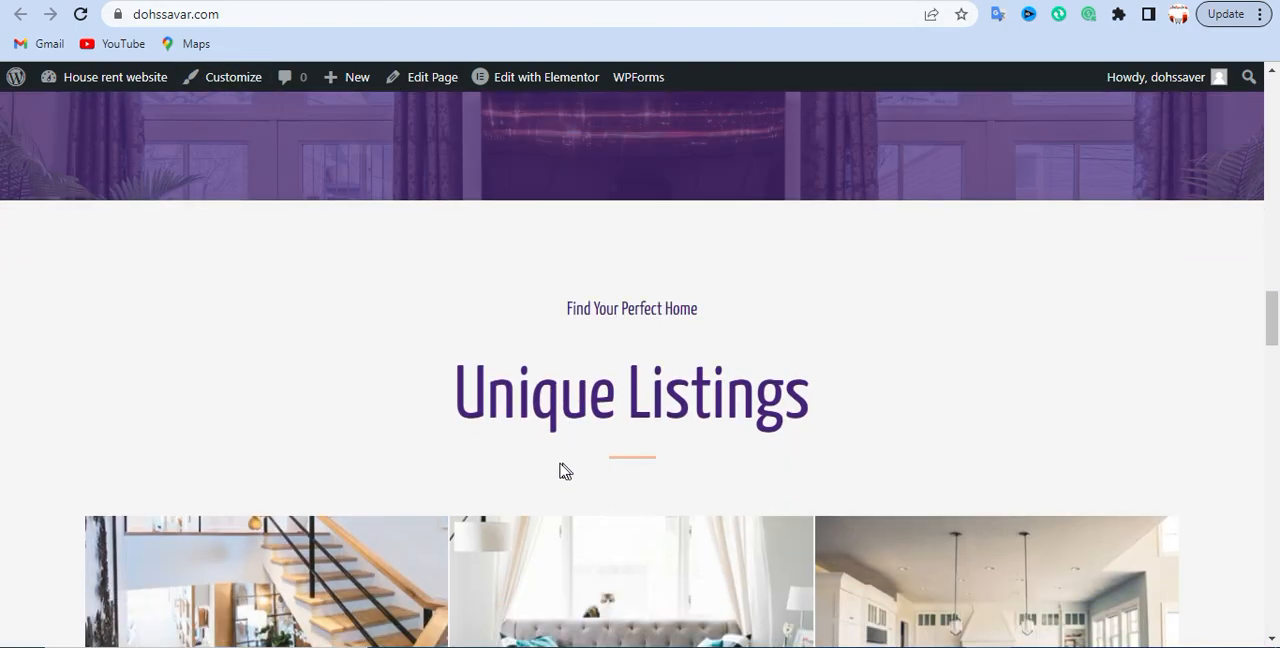
scroll(571, 527, down, 10)
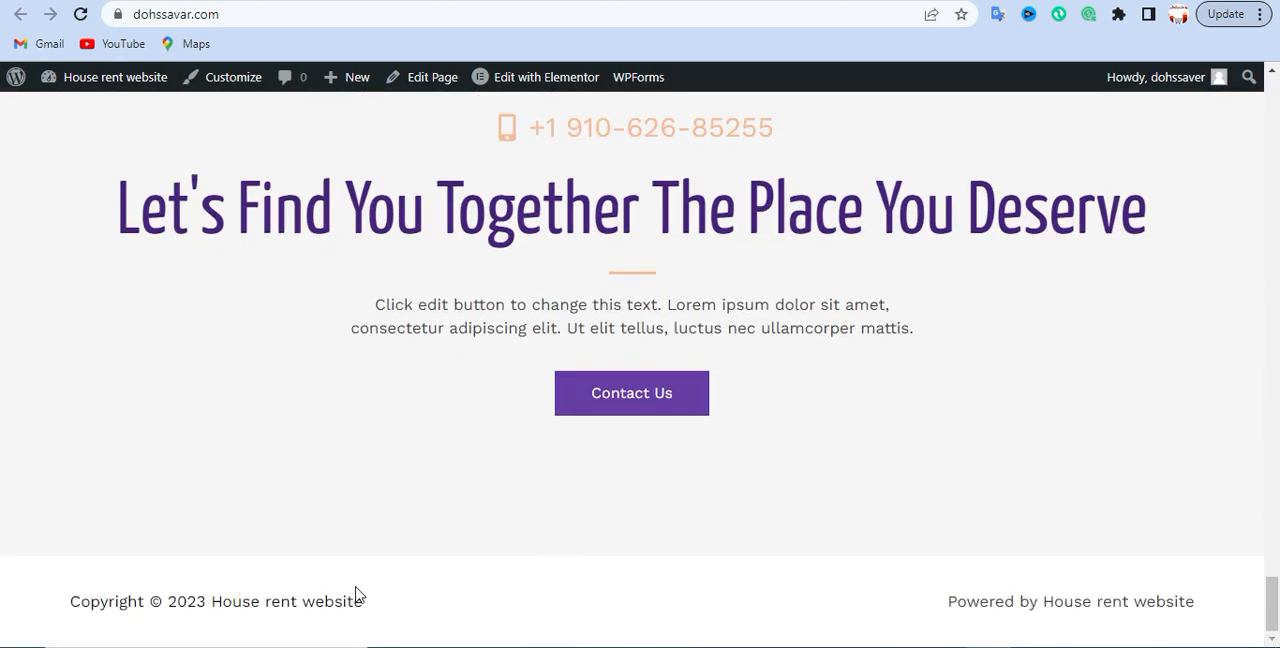
click(177, 603)
drag(63, 603, 395, 611)
drag(903, 603, 1200, 601)
click(771, 591)
- Return to the WordPress dashboard and open the theme customizer for the site
click(472, 1)
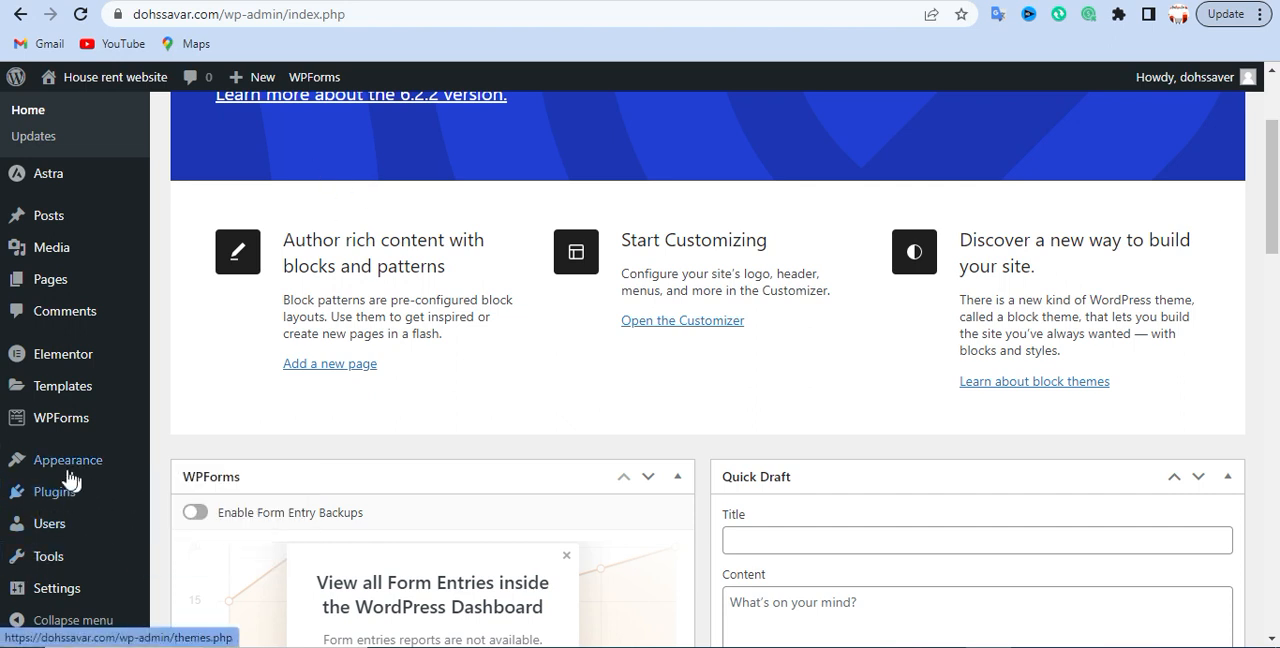
mouse_move(77, 458)
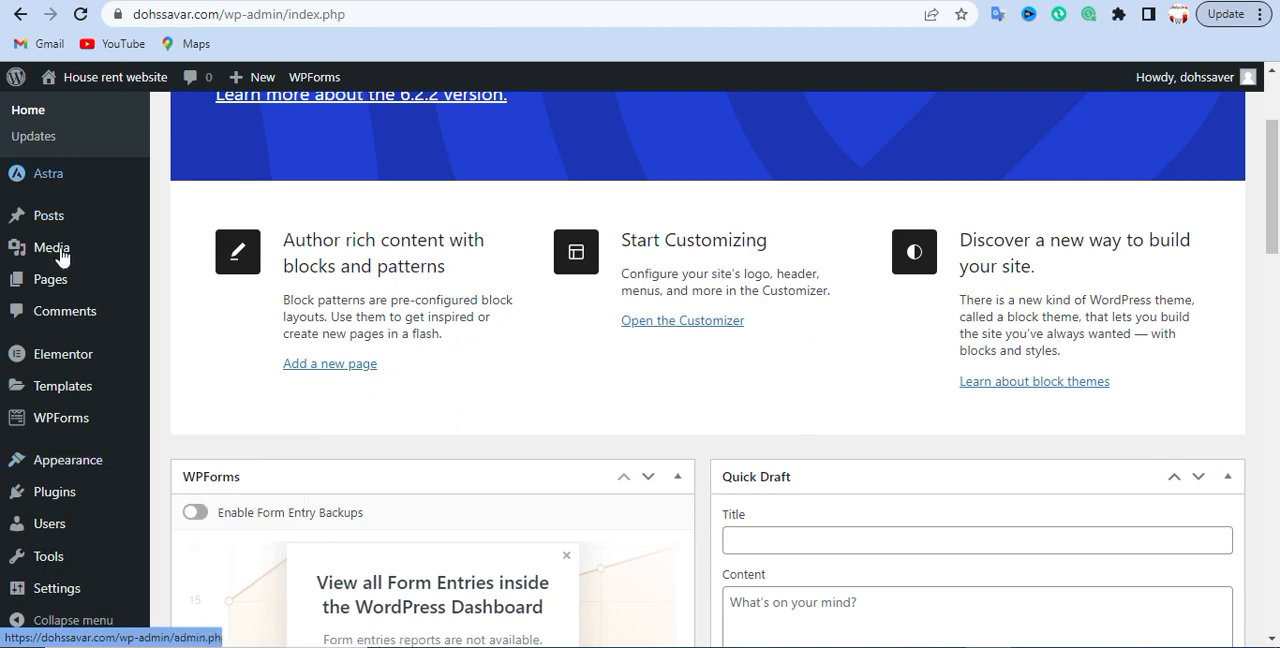
scroll(57, 443, up, 3)
scroll(49, 500, down, 2)
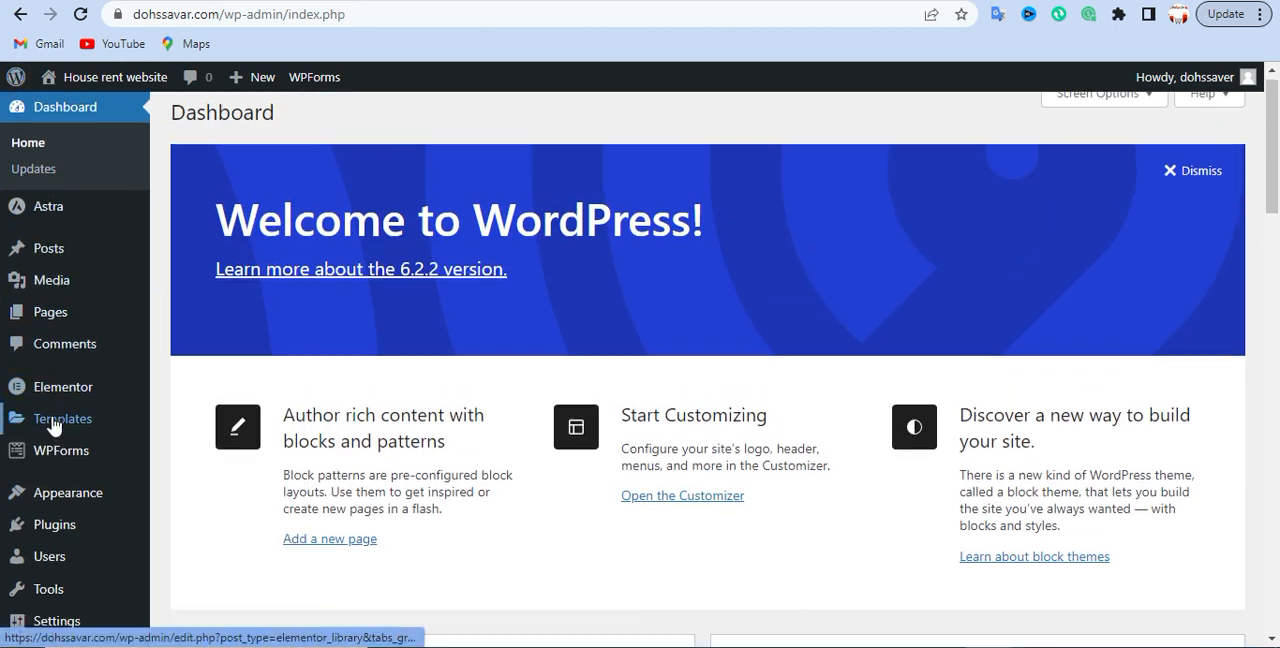
mouse_move(57, 478)
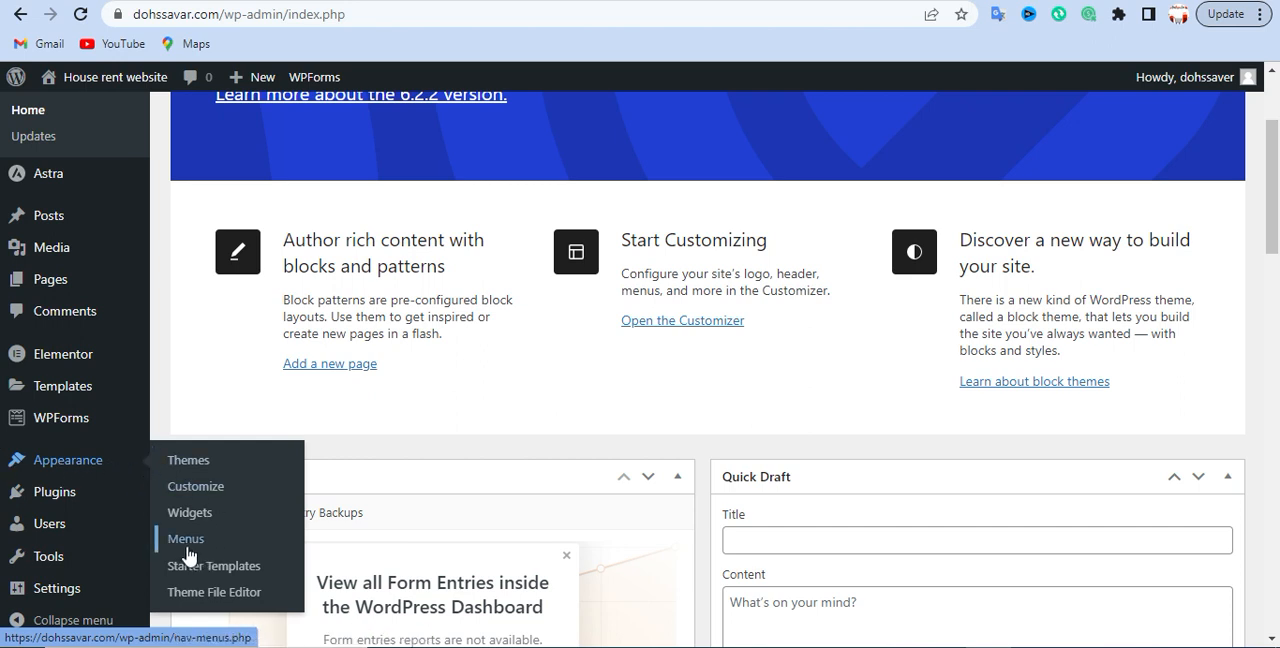
click(189, 492)
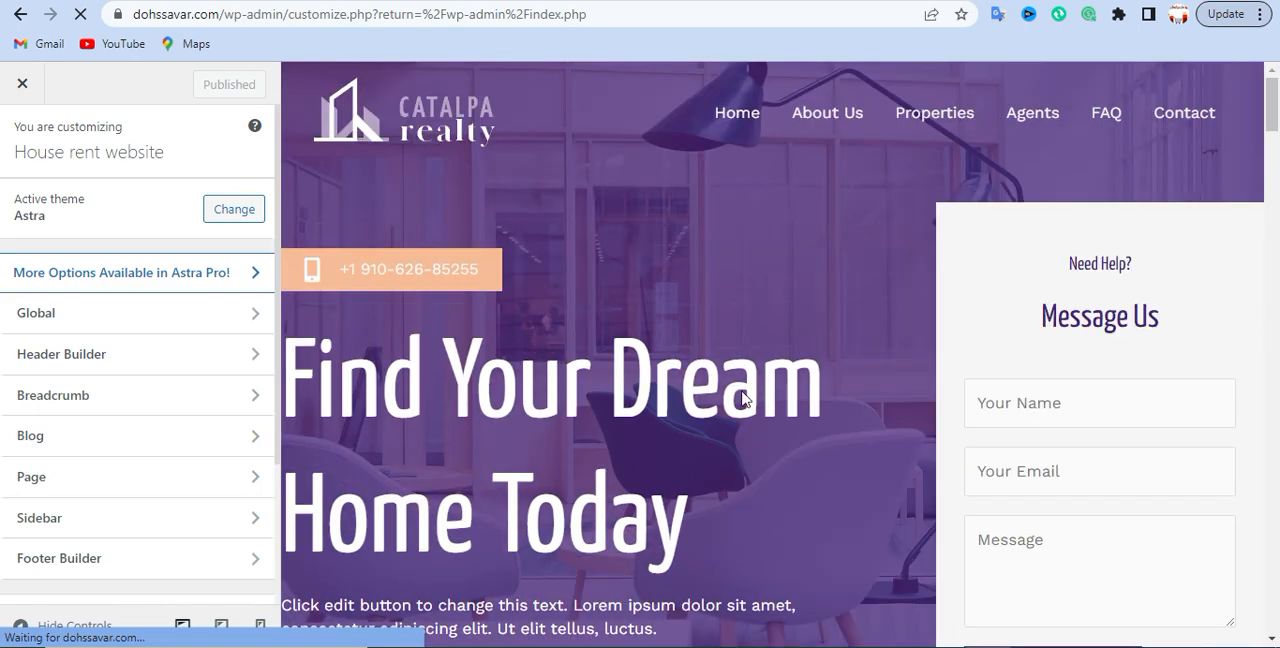
- Open the Copyright element's settings in the Footer Builder
scroll(552, 396, down, 4)
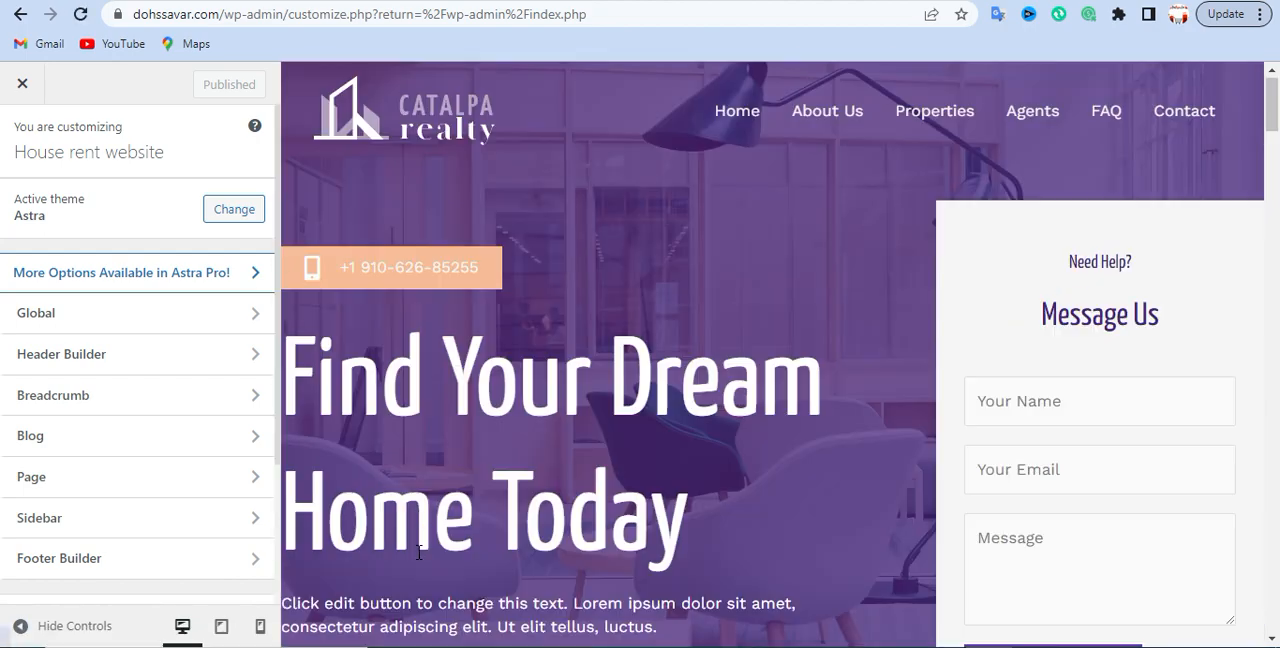
scroll(419, 552, down, 10)
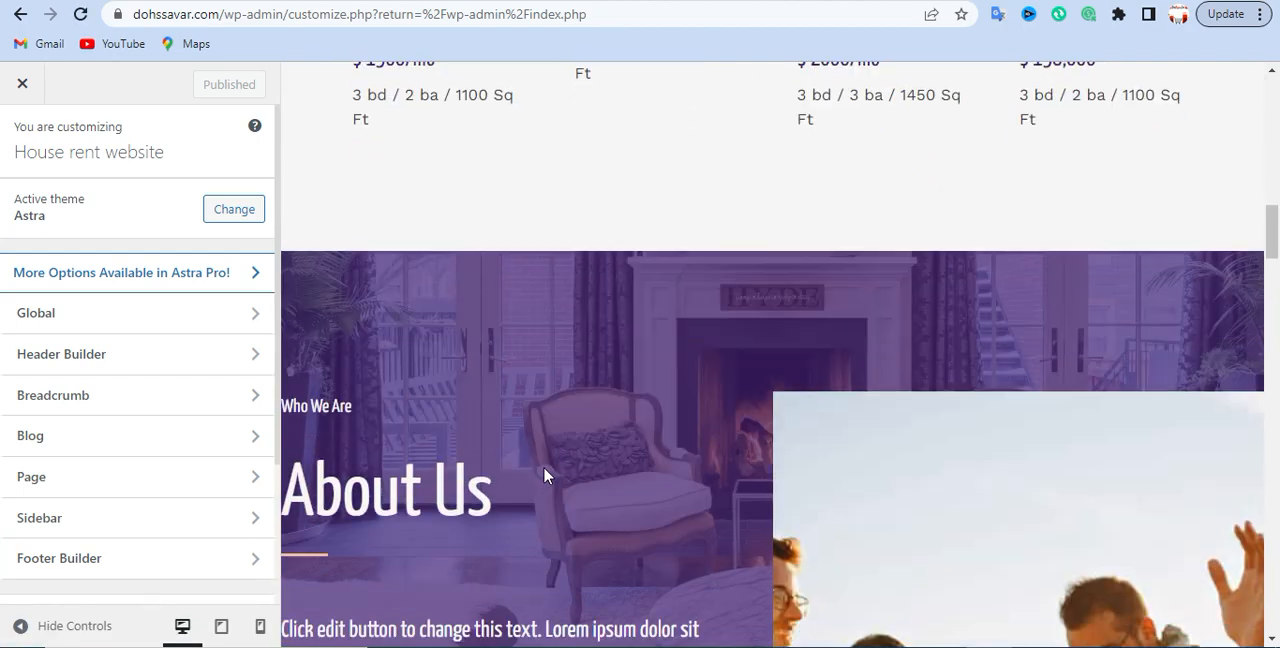
scroll(520, 500, down, 15)
scroll(493, 450, down, 15)
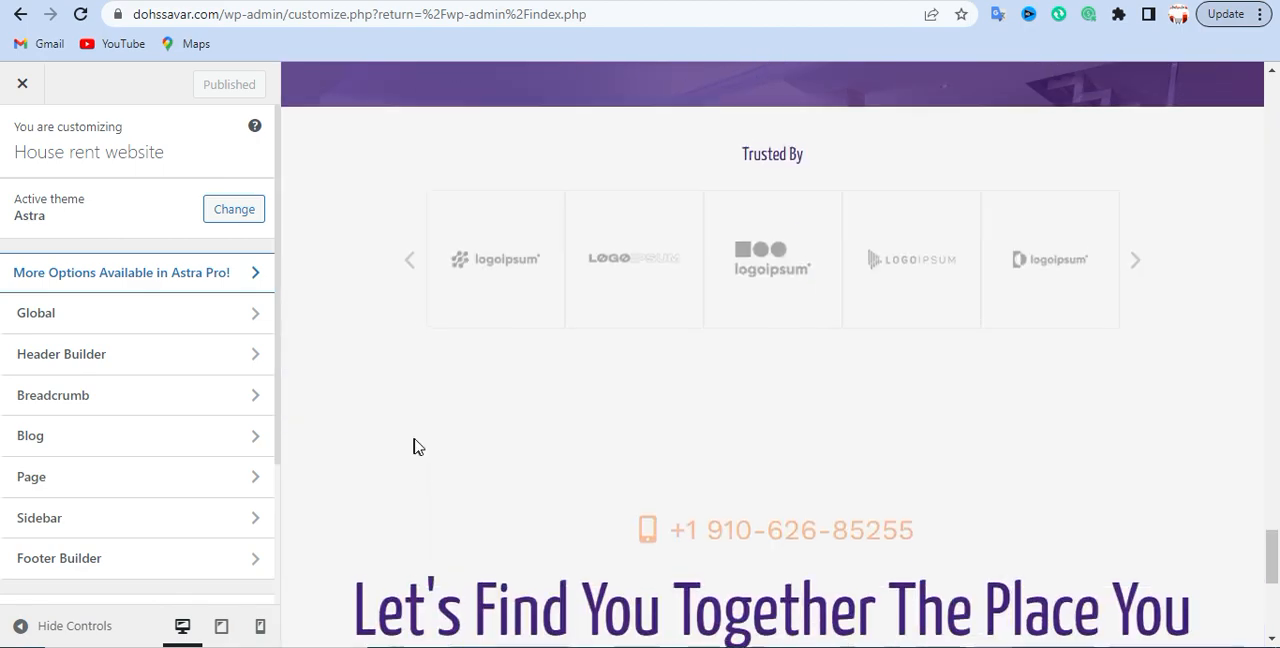
scroll(416, 443, down, 6)
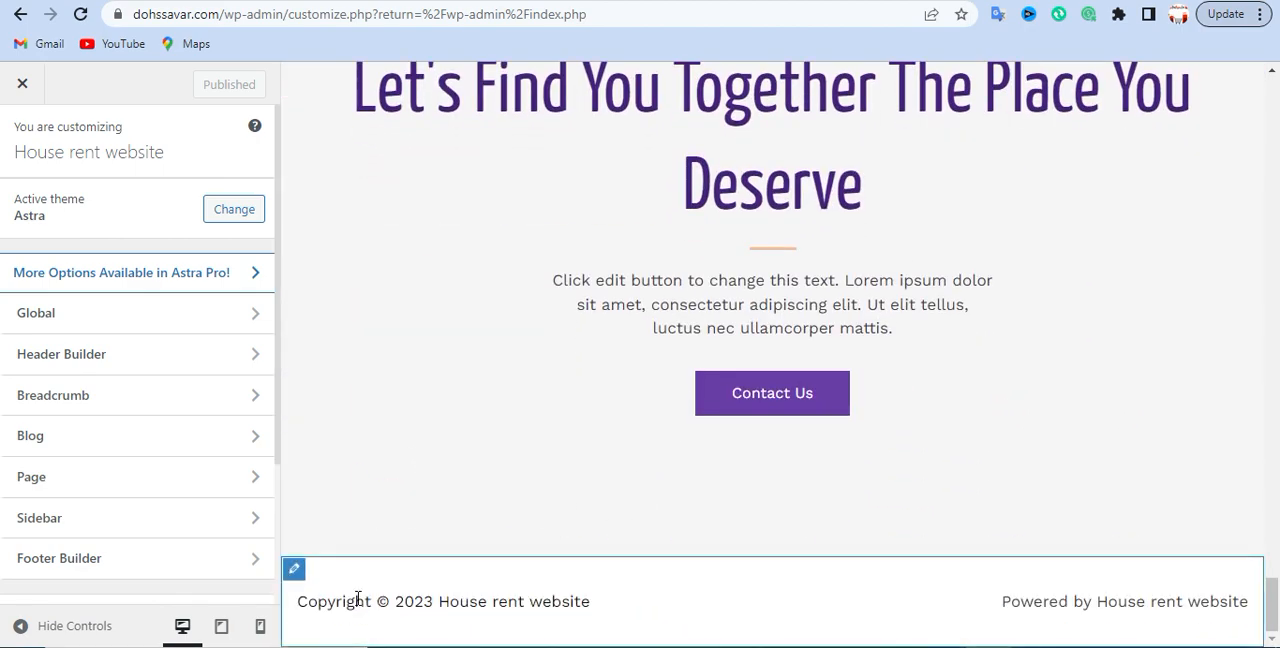
click(248, 558)
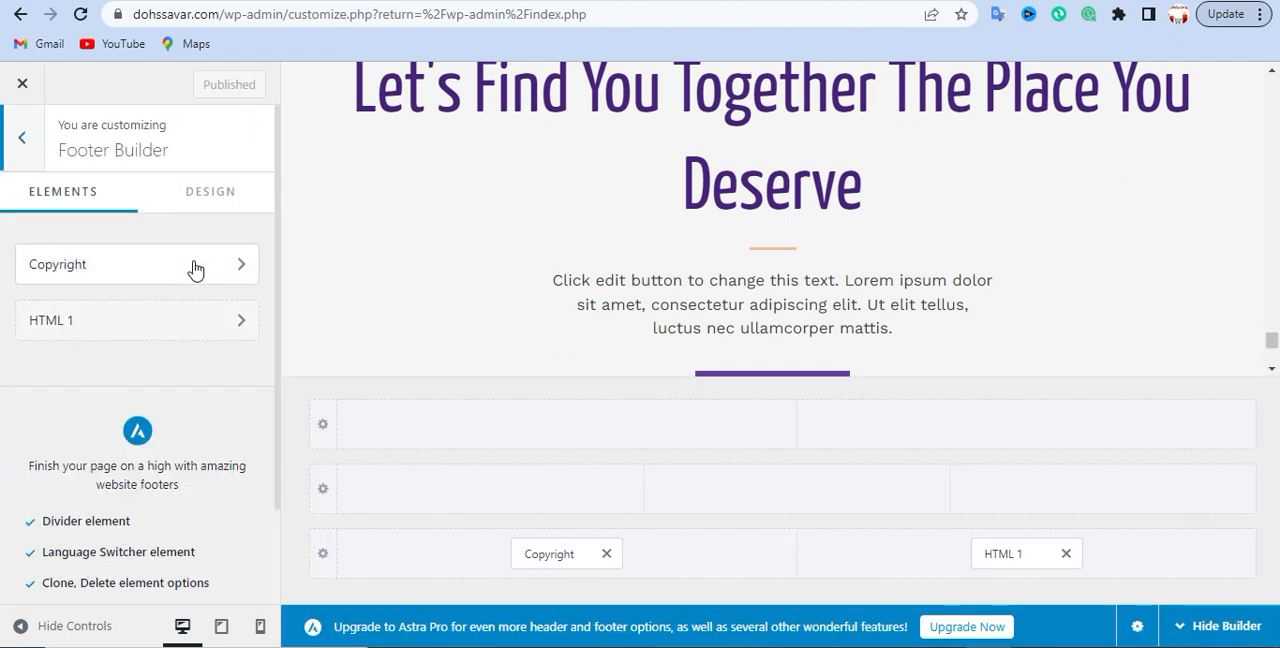
click(236, 270)
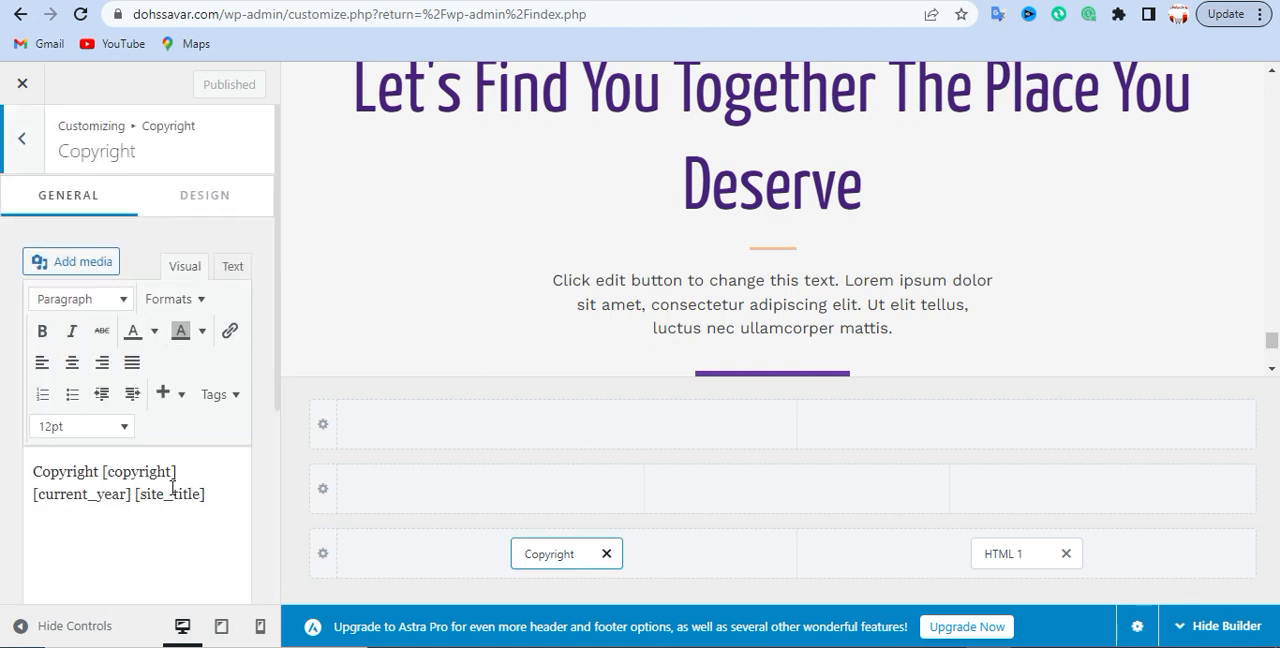
- Hide the footer builder rows and compare the copyright shortcodes with the footer line in the page preview
click(92, 475)
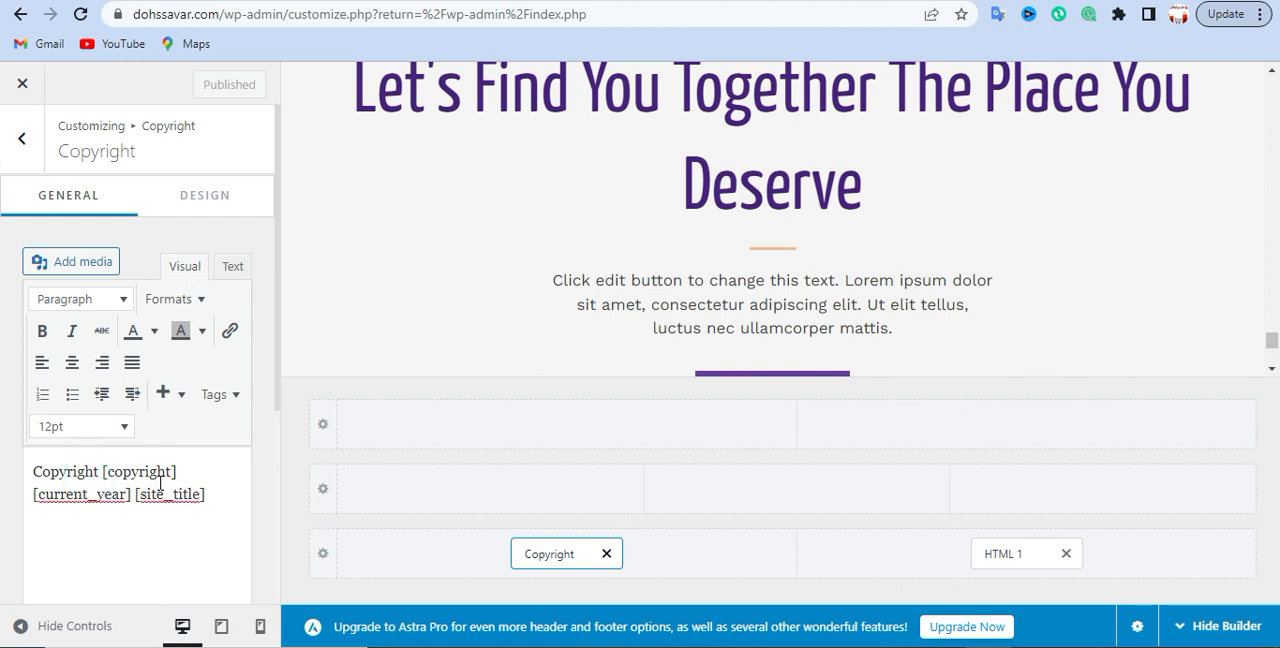
click(157, 471)
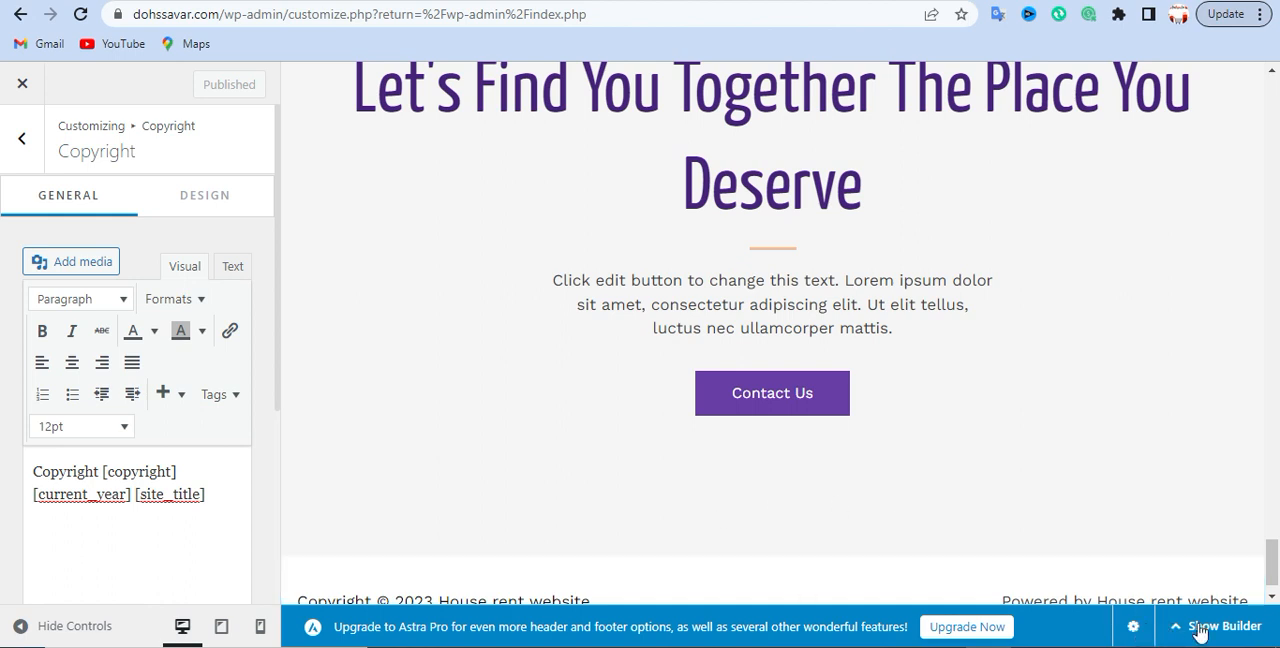
scroll(753, 501, down, 1)
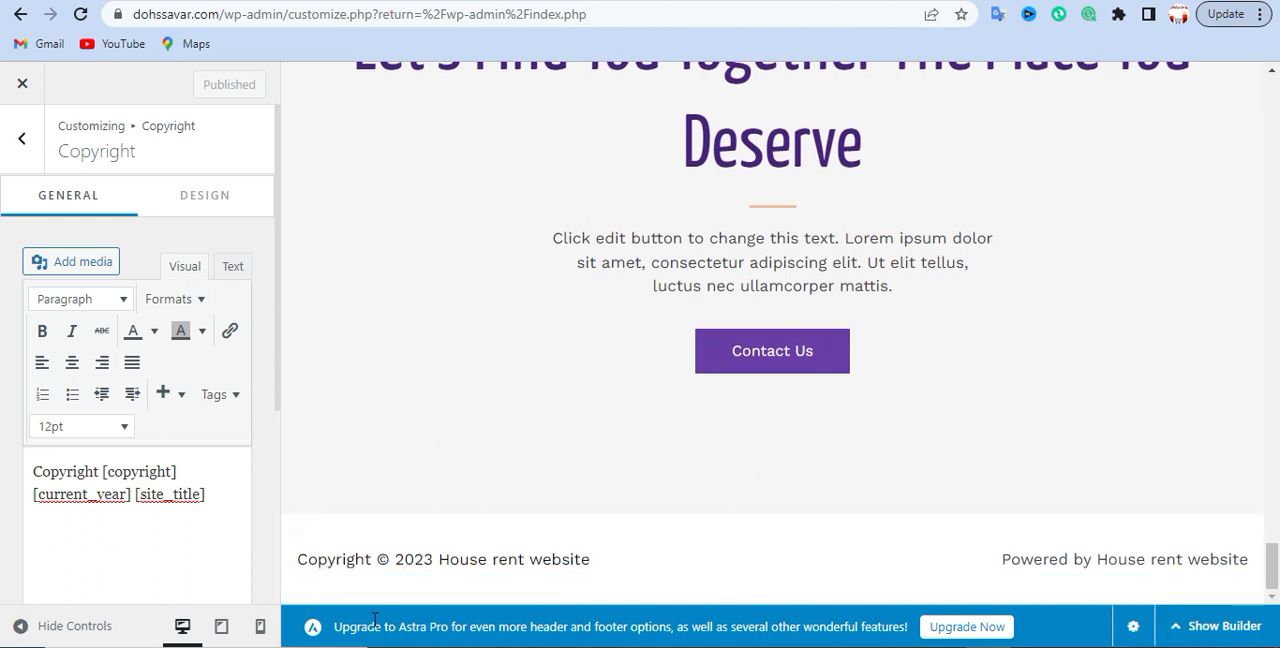
click(78, 473)
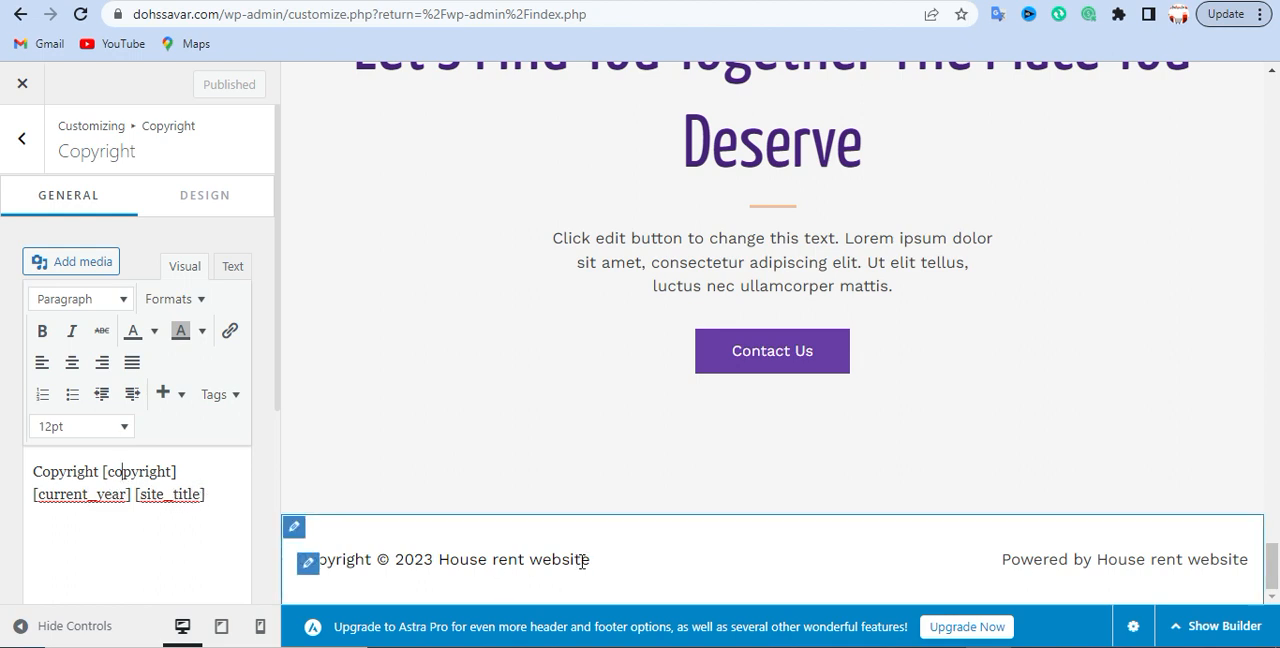
drag(595, 565, 438, 560)
click(386, 558)
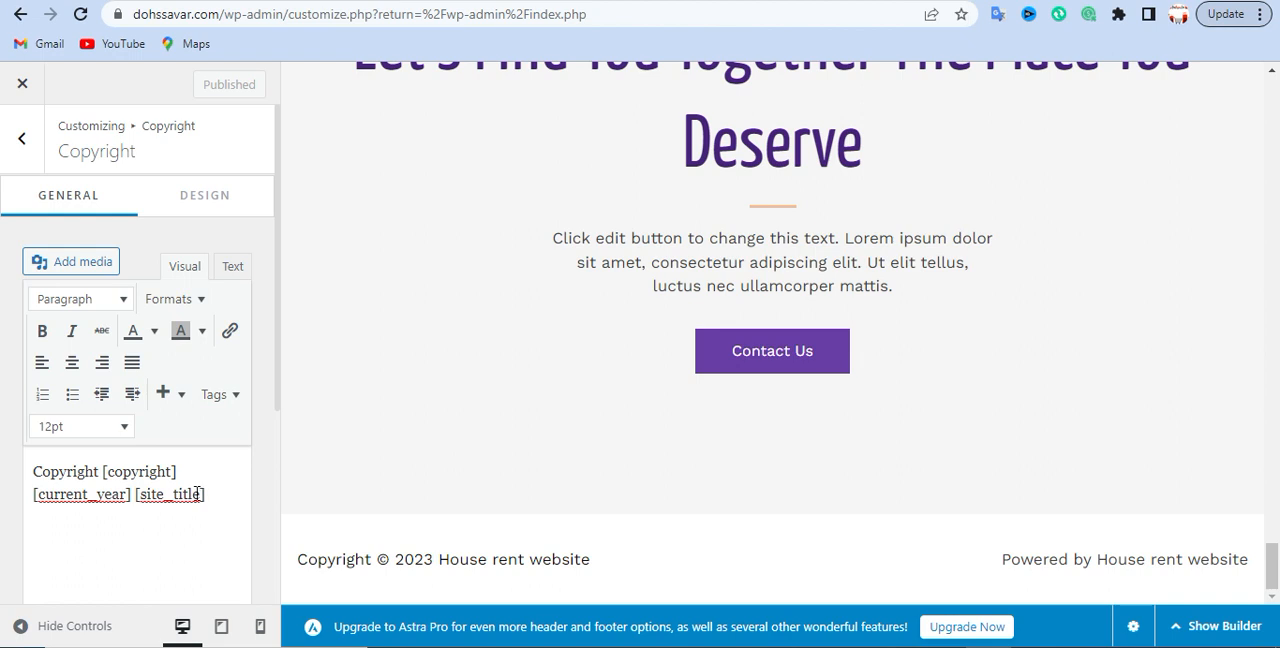
- Replace site_title inside the last brackets of the copyright text with "safayet it institute" and check it in the footer preview
drag(203, 494, 143, 494)
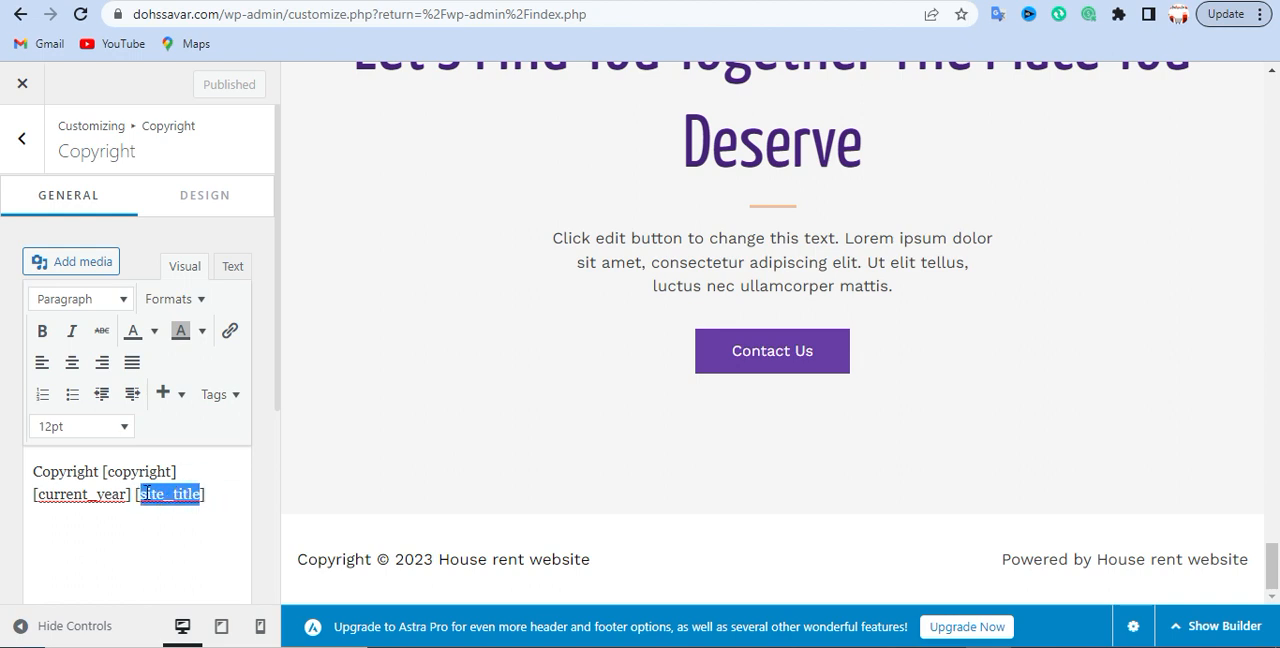
right_click(145, 494)
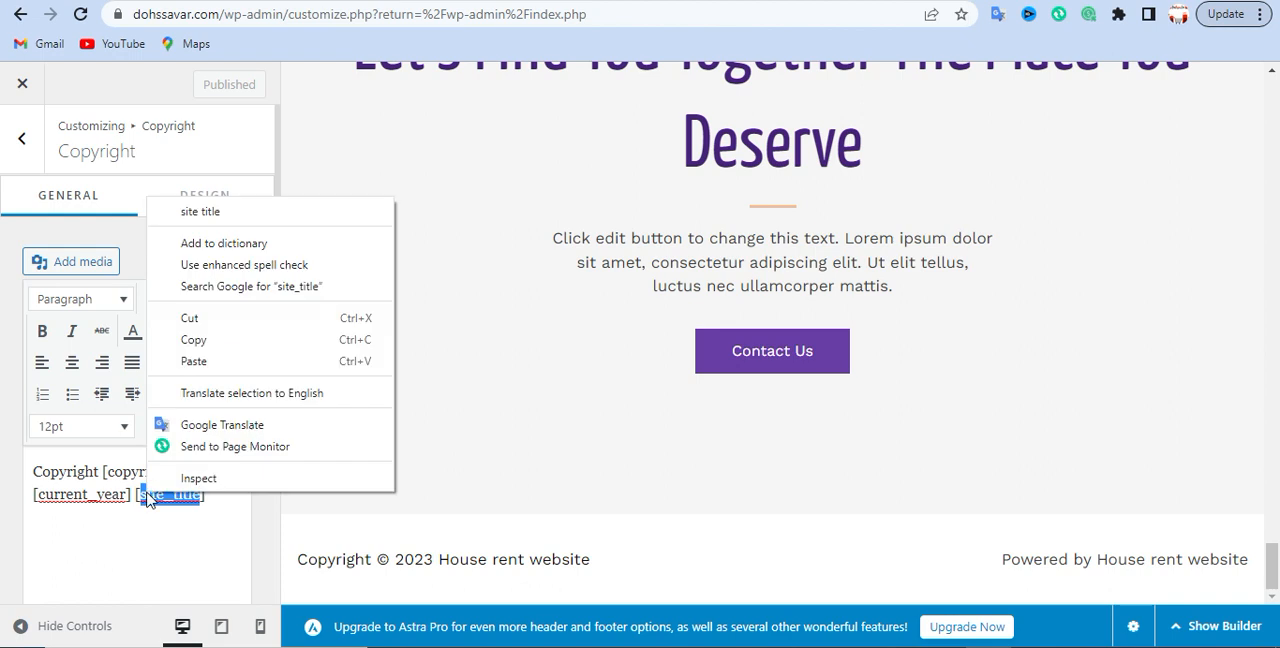
click(190, 318)
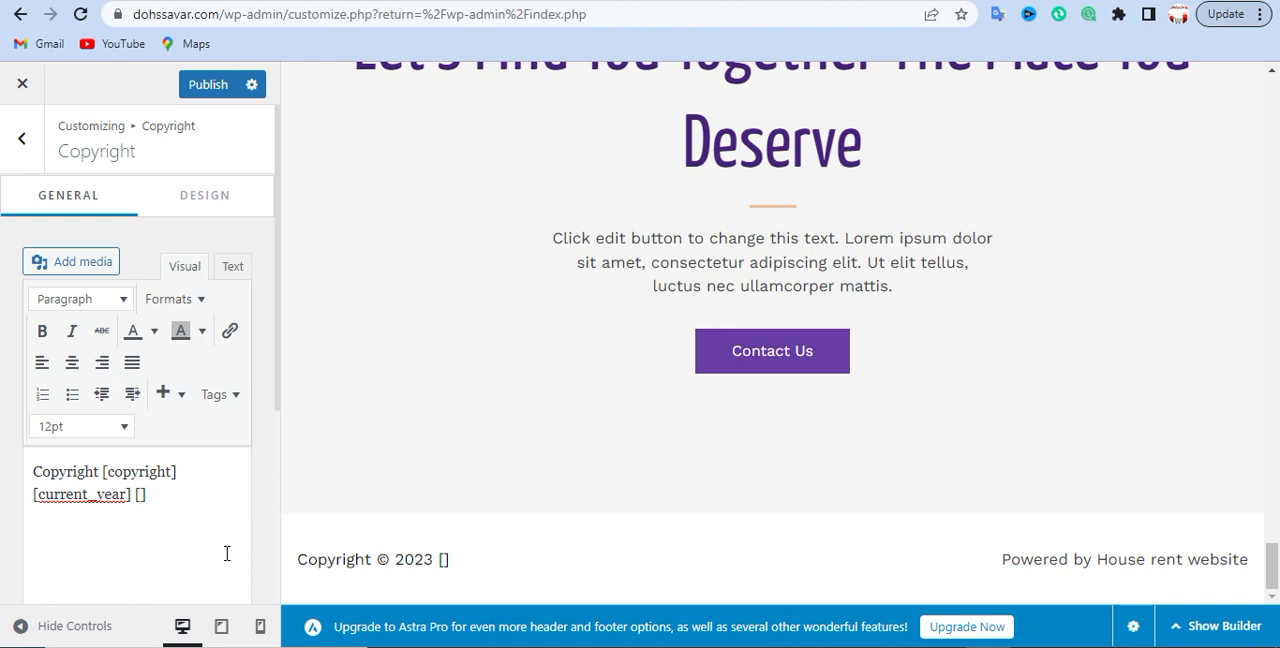
click(140, 494)
text(safaye)
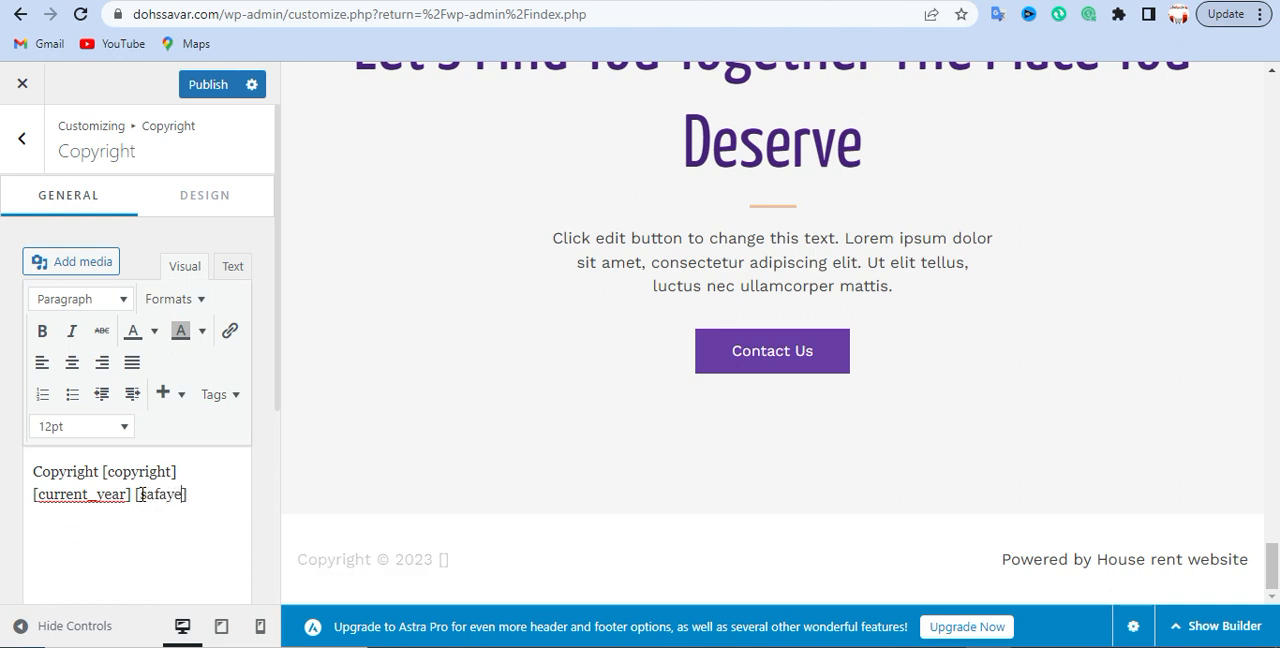
text(t it institute)
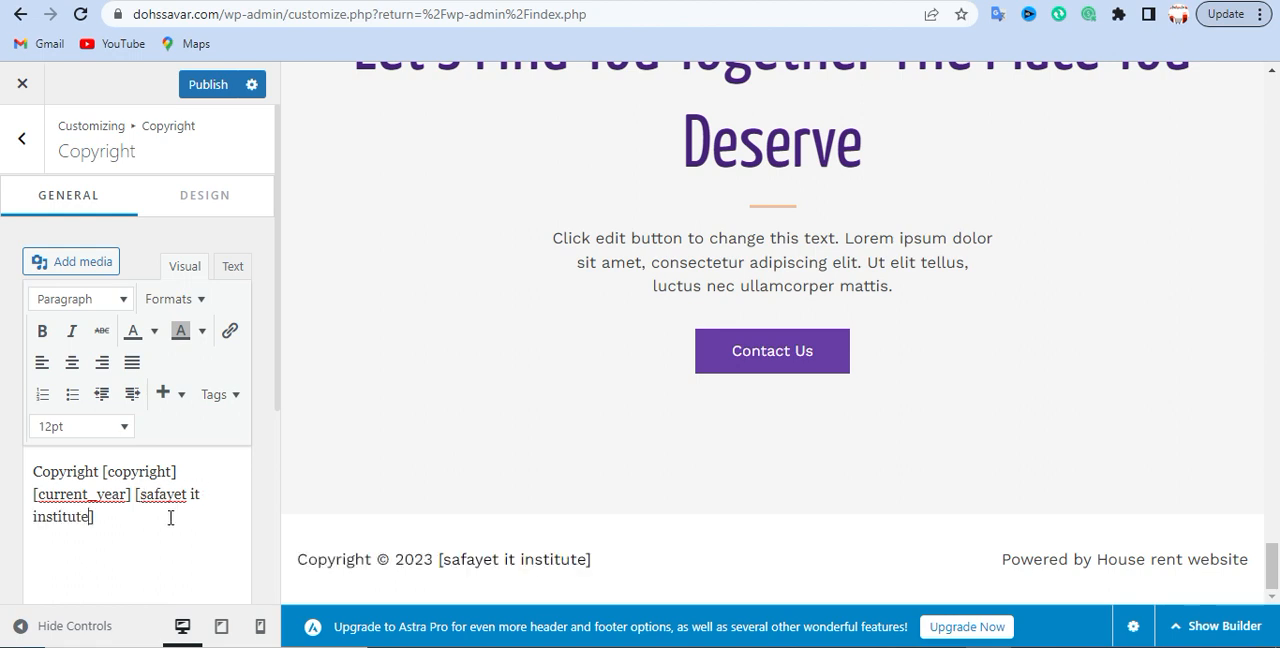
drag(444, 561, 589, 559)
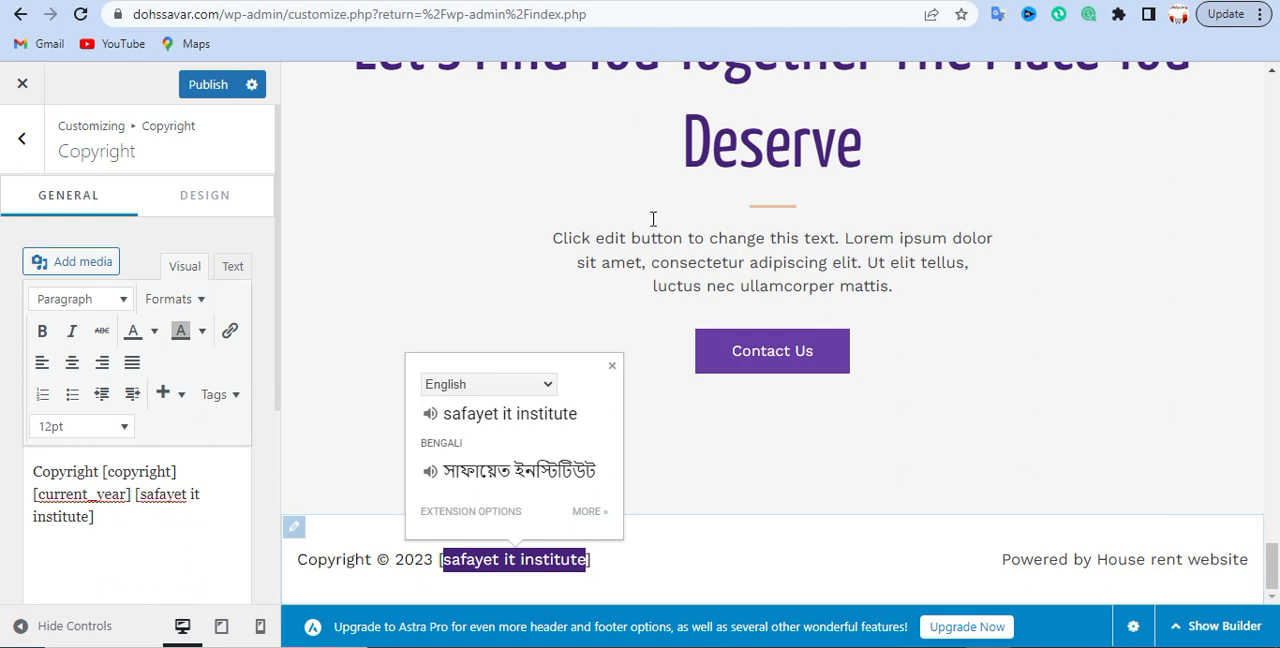
click(535, 196)
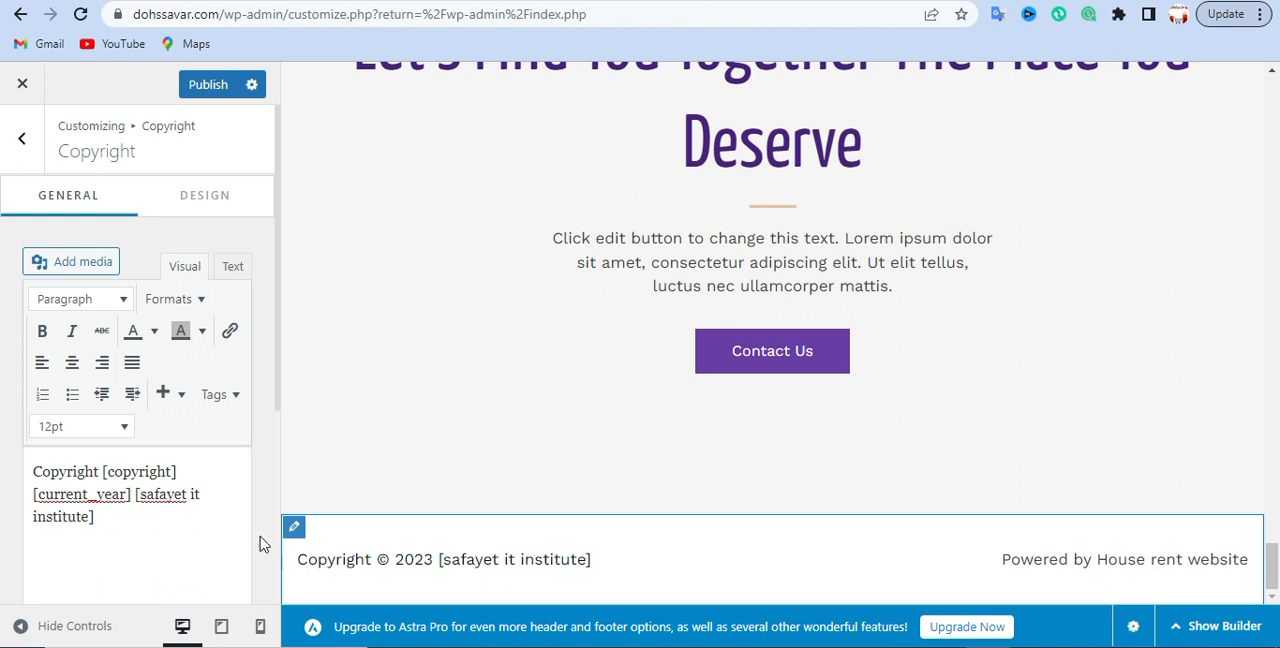
- Capitalize the institute's name in the copyright text so it reads "Safayet It Institute" inside the brackets
click(145, 518)
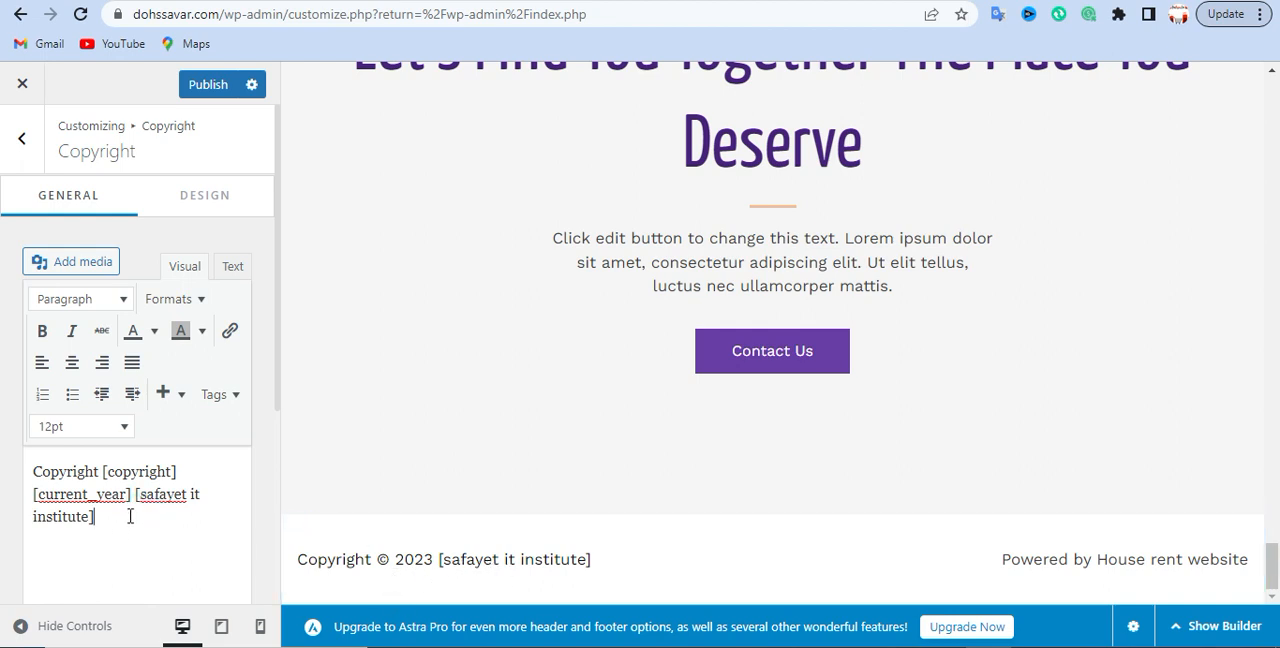
click(151, 496)
click(150, 496)
key(BackSpace)
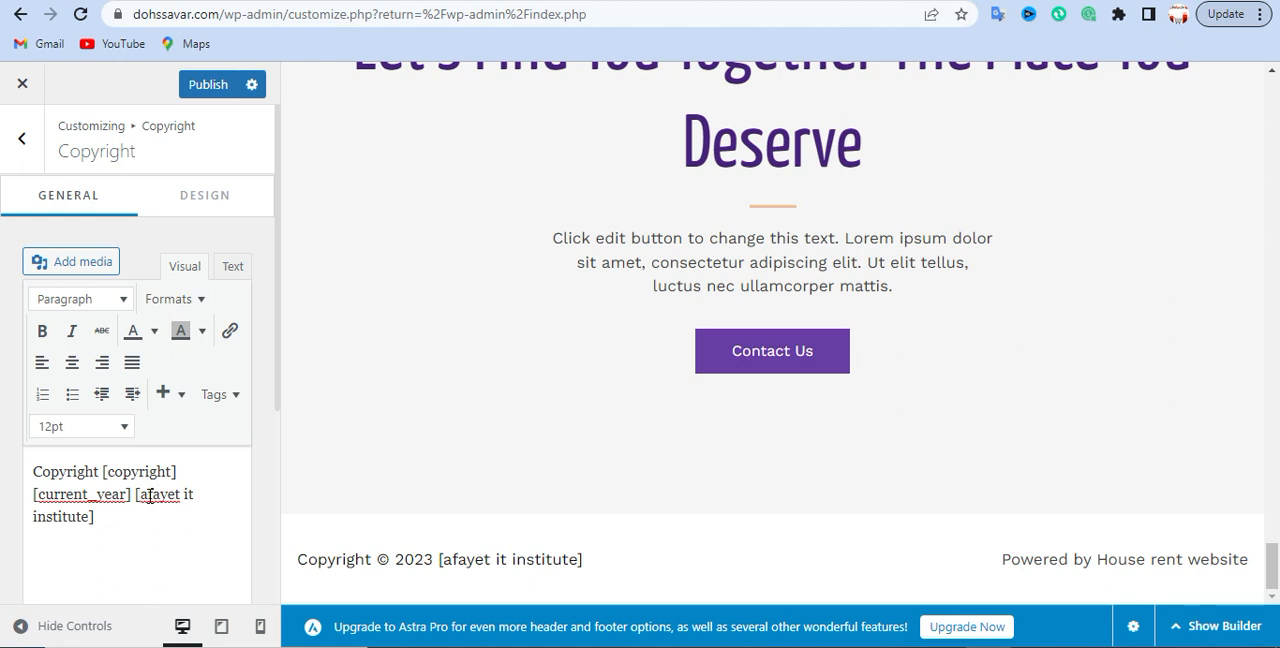
text(S)
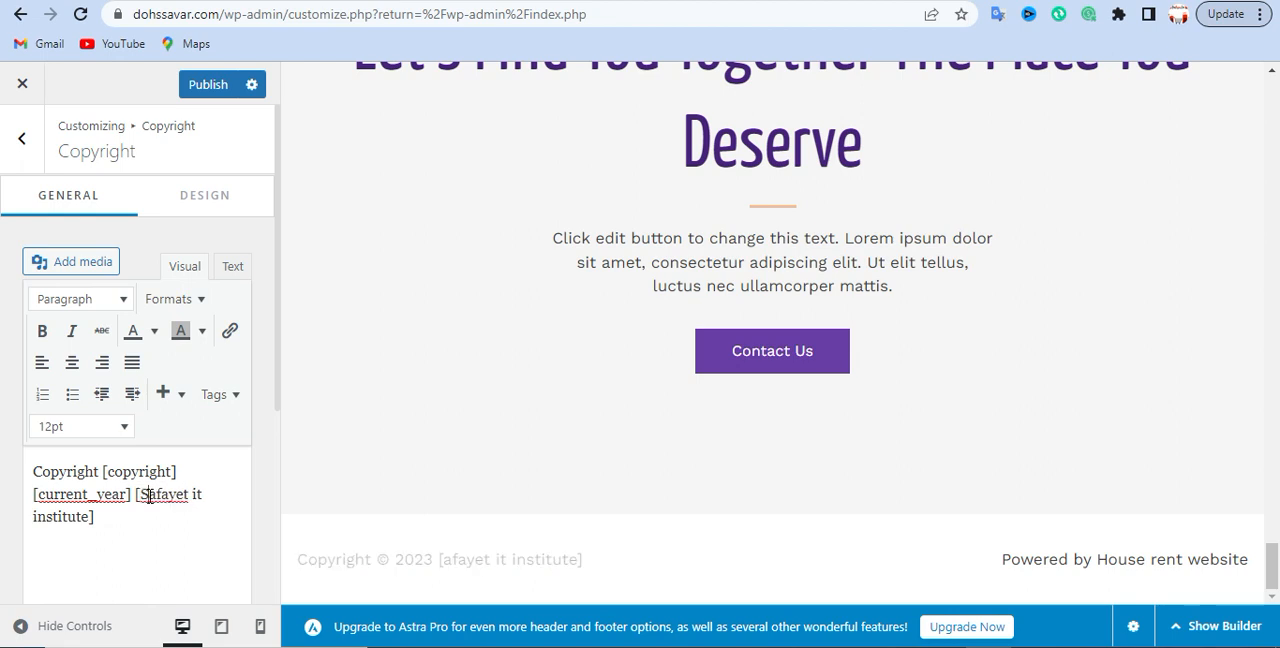
click(197, 496)
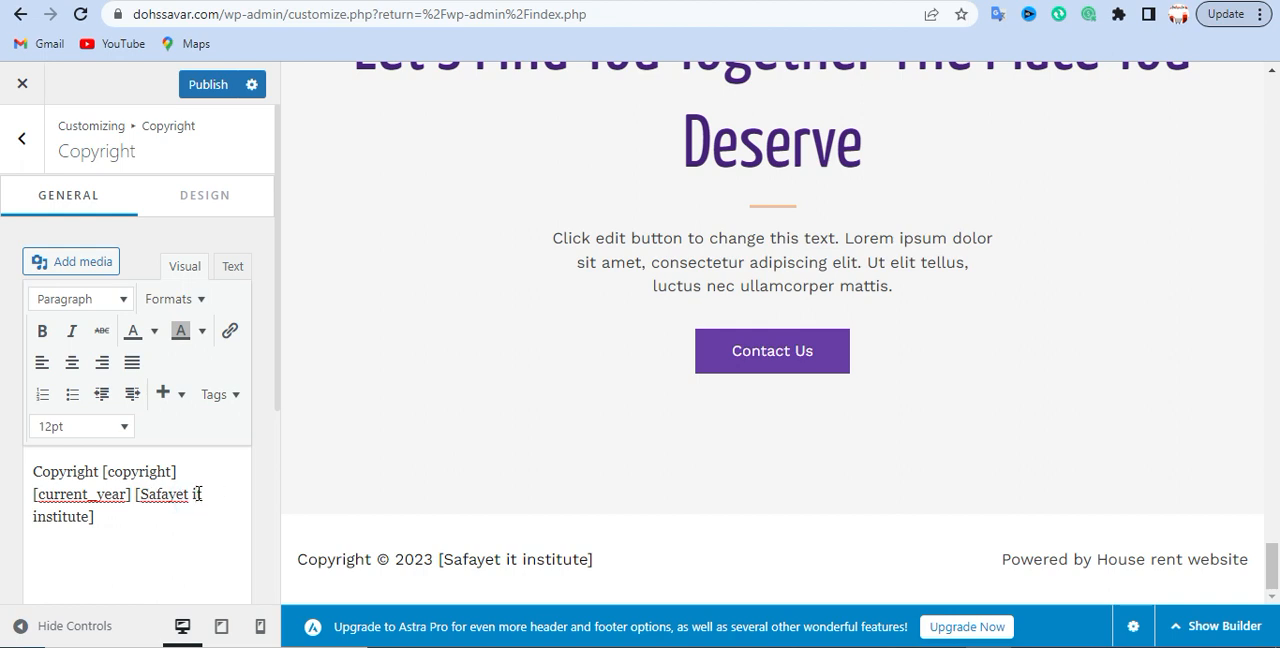
text(I)
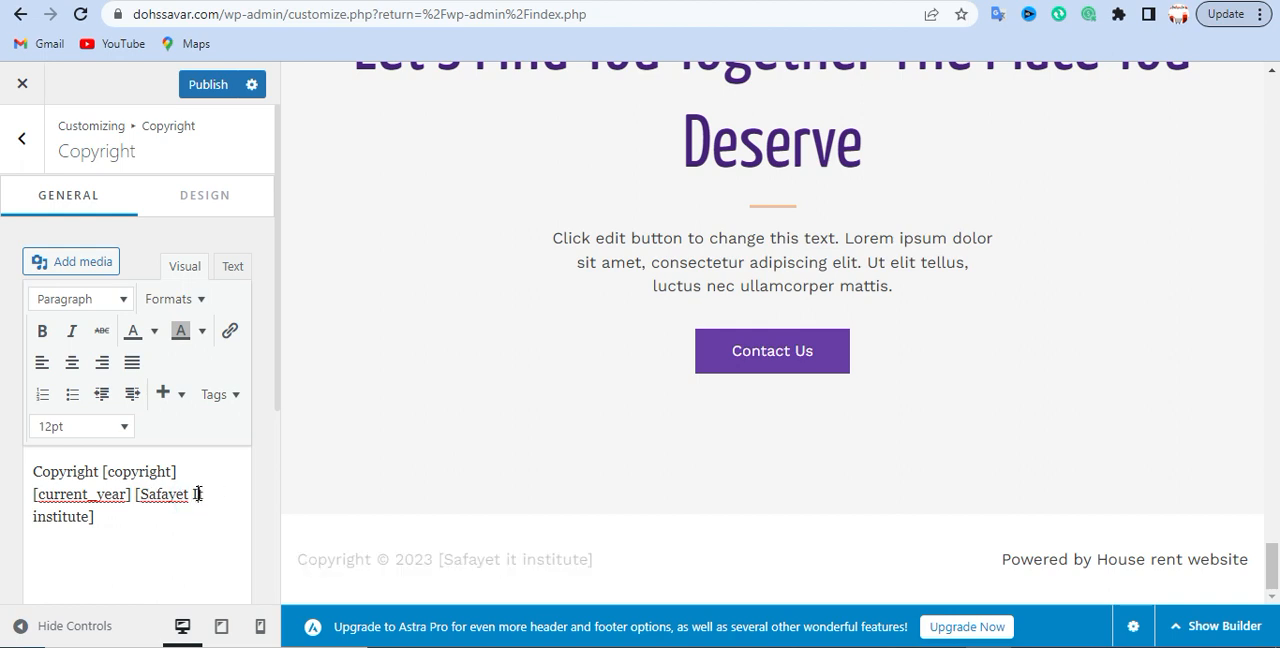
click(39, 516)
key(BackSpace)
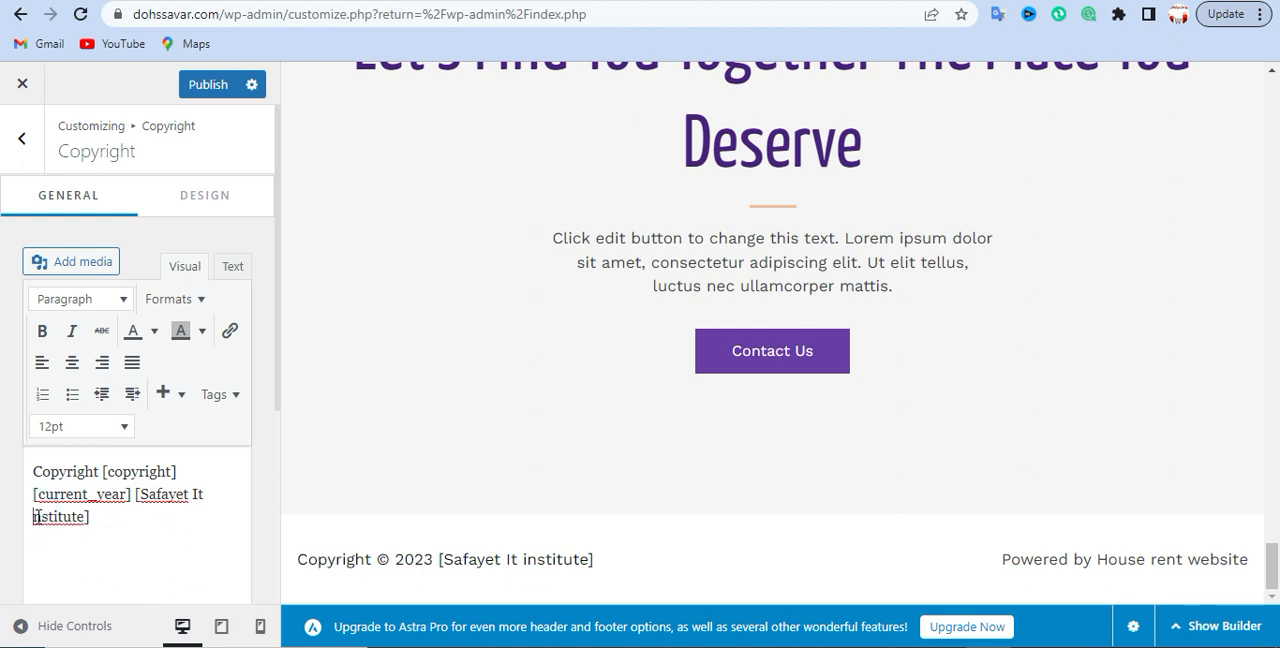
text(I)
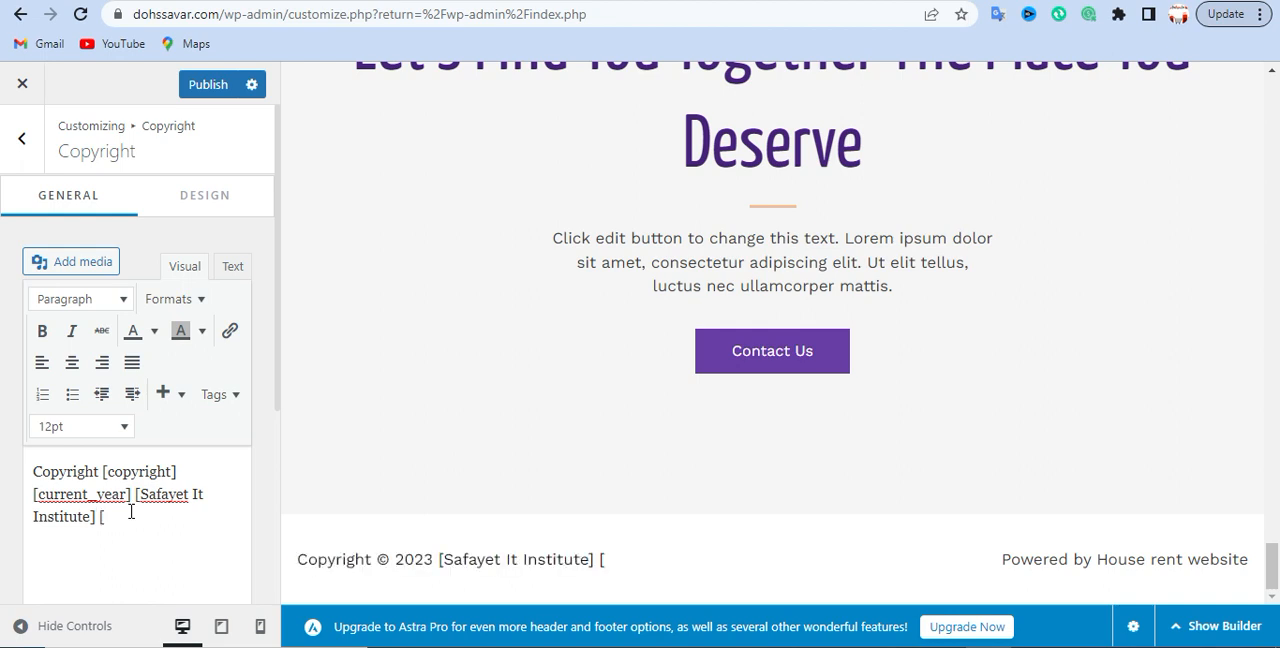
- Add the [site_title] shortcode after the bracketed institute name in the copyright text and check the footer preview
key(ctrl+v)
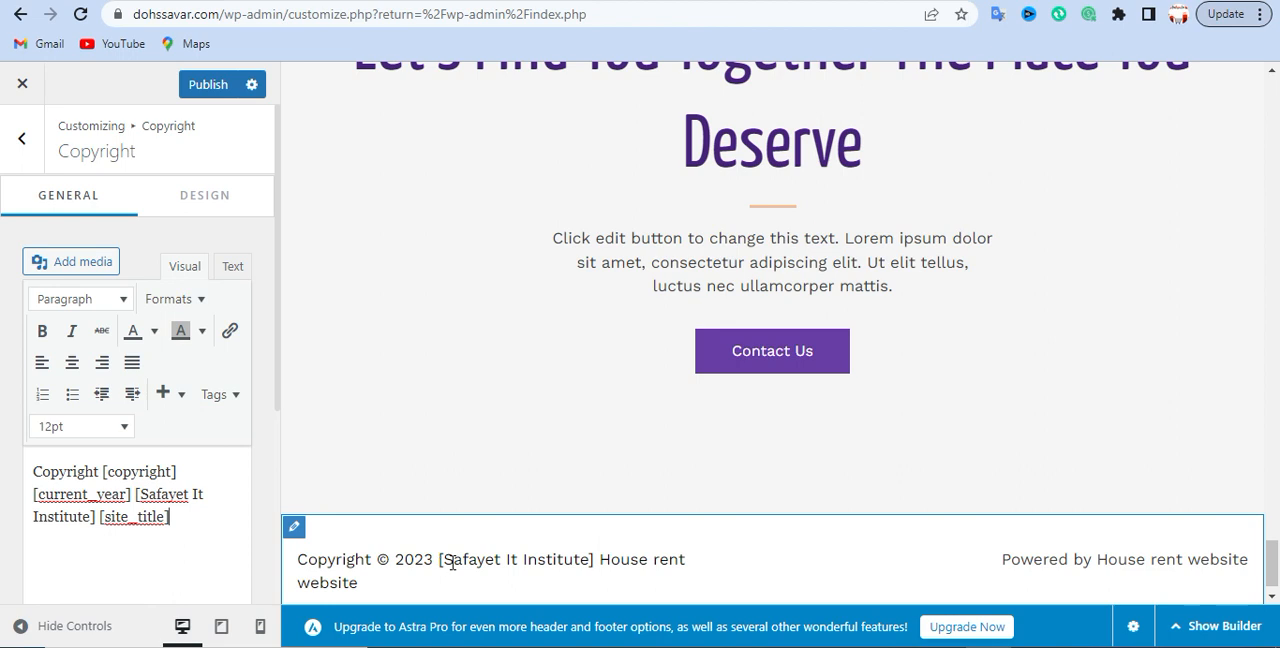
drag(446, 559, 596, 559)
click(594, 558)
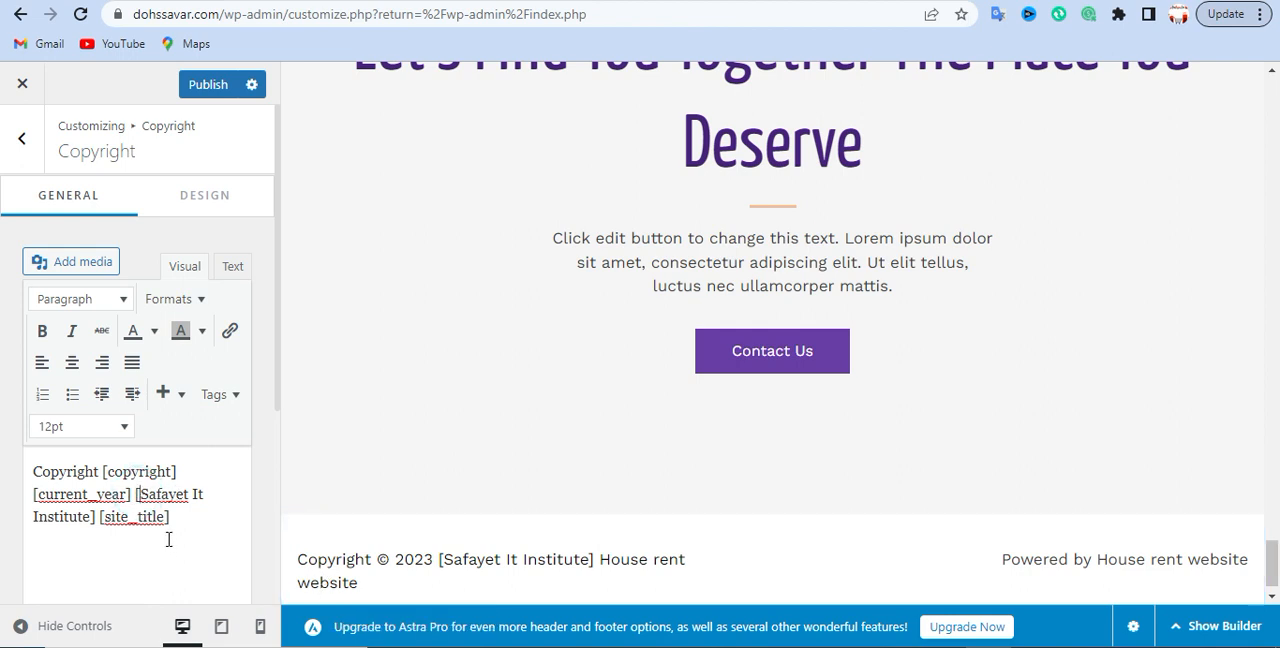
- Remove the square brackets around "Safayet It Institute" in the copyright text
key(BackSpace)
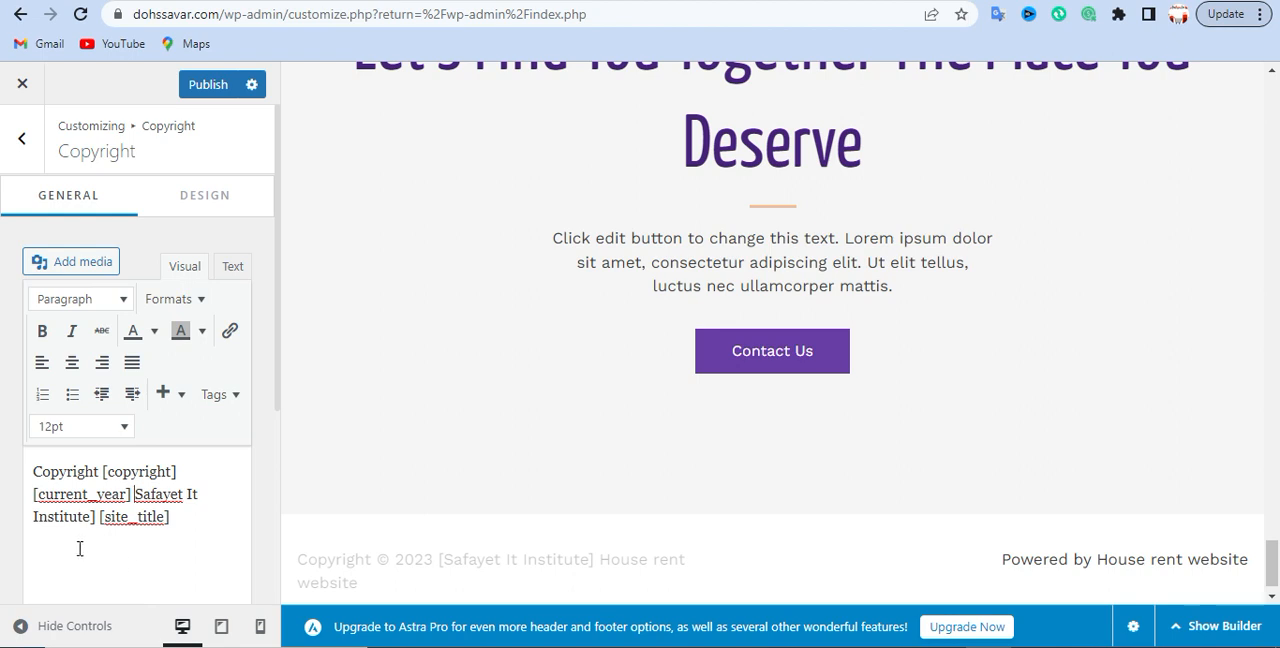
click(95, 516)
key(BackSpace)
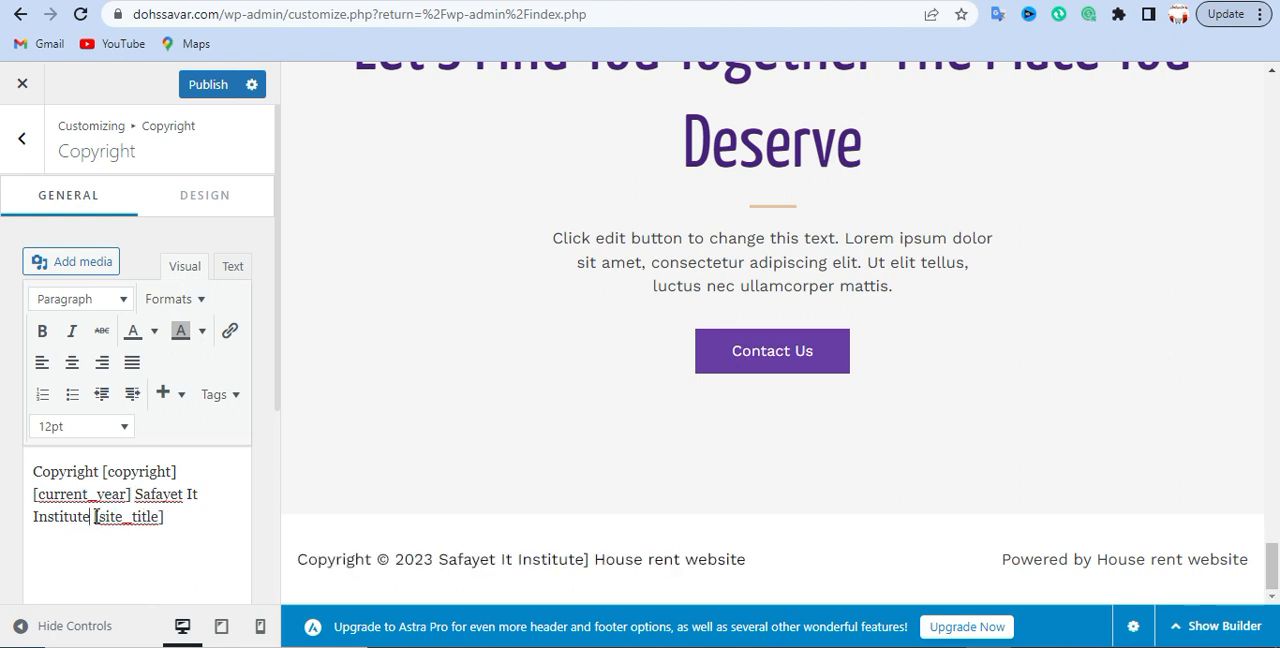
click(179, 515)
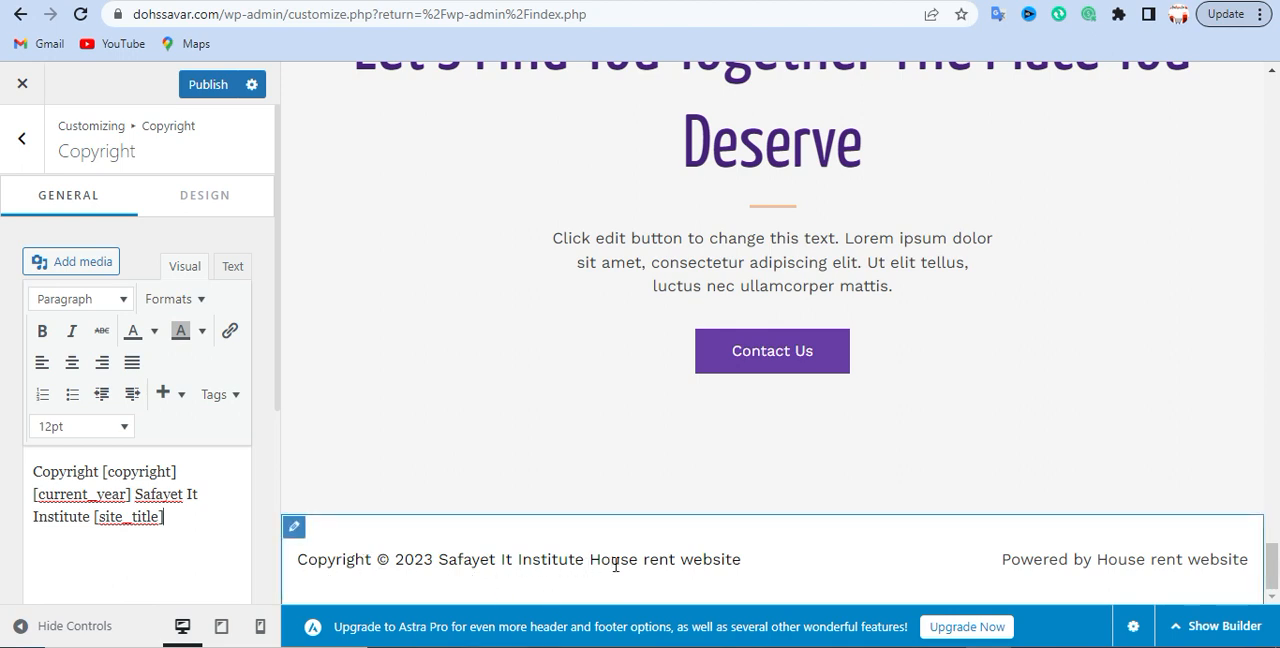
- Add a period after "Safayet It Institute" and an @ sign directly before it in the copyright text
click(91, 518)
text(.)
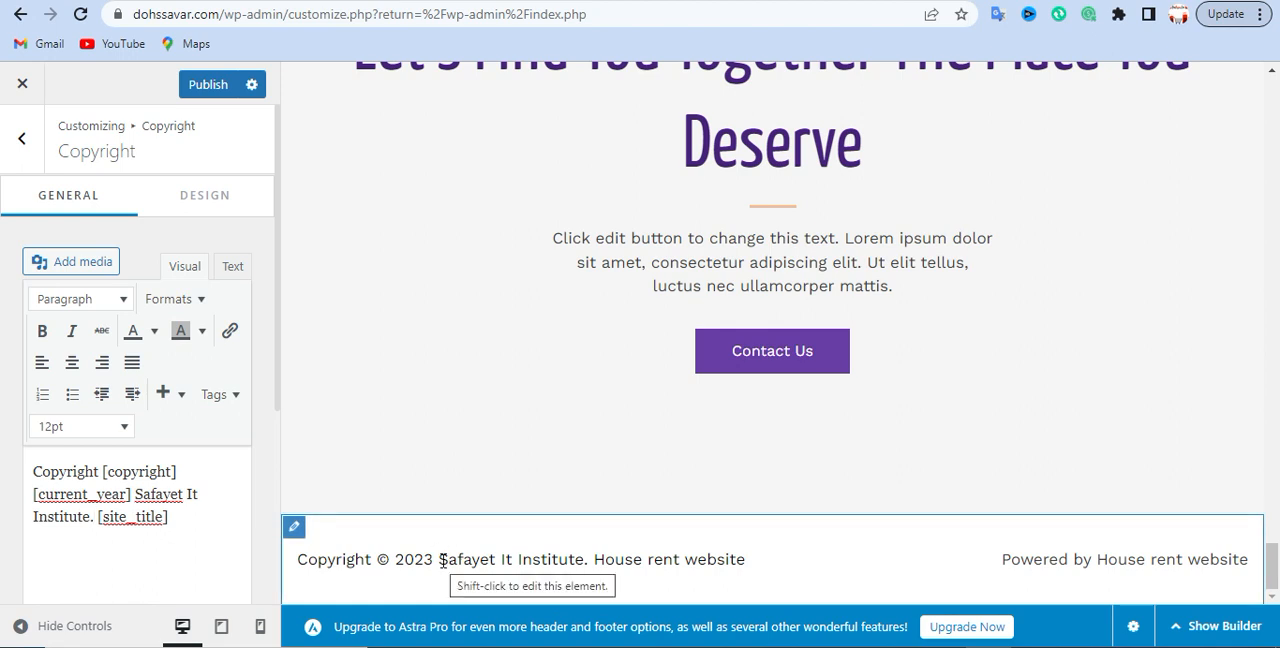
click(443, 561)
click(442, 561)
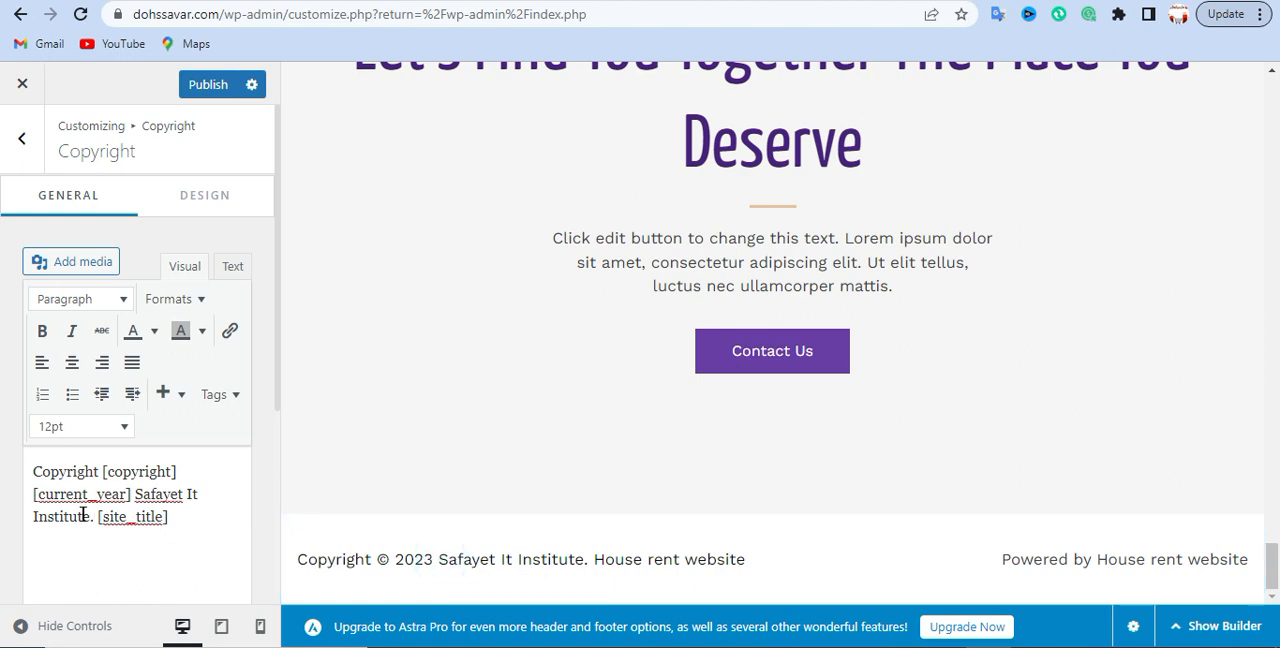
click(137, 491)
text(@)
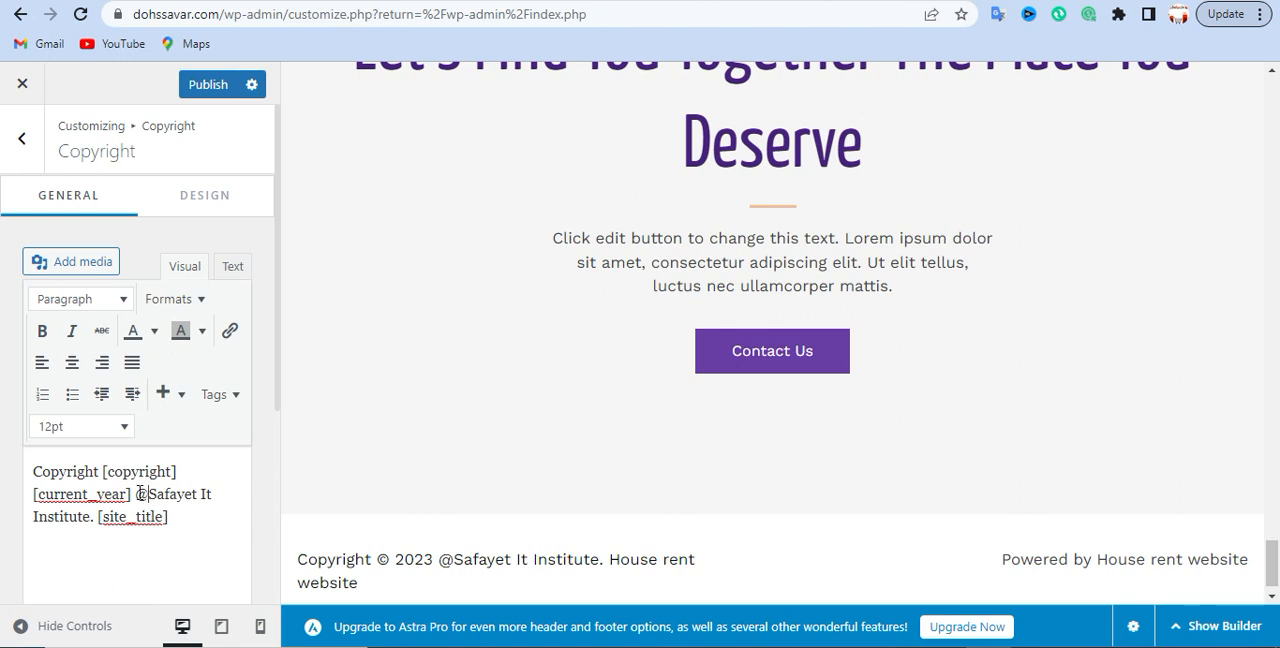
drag(97, 516, 158, 492)
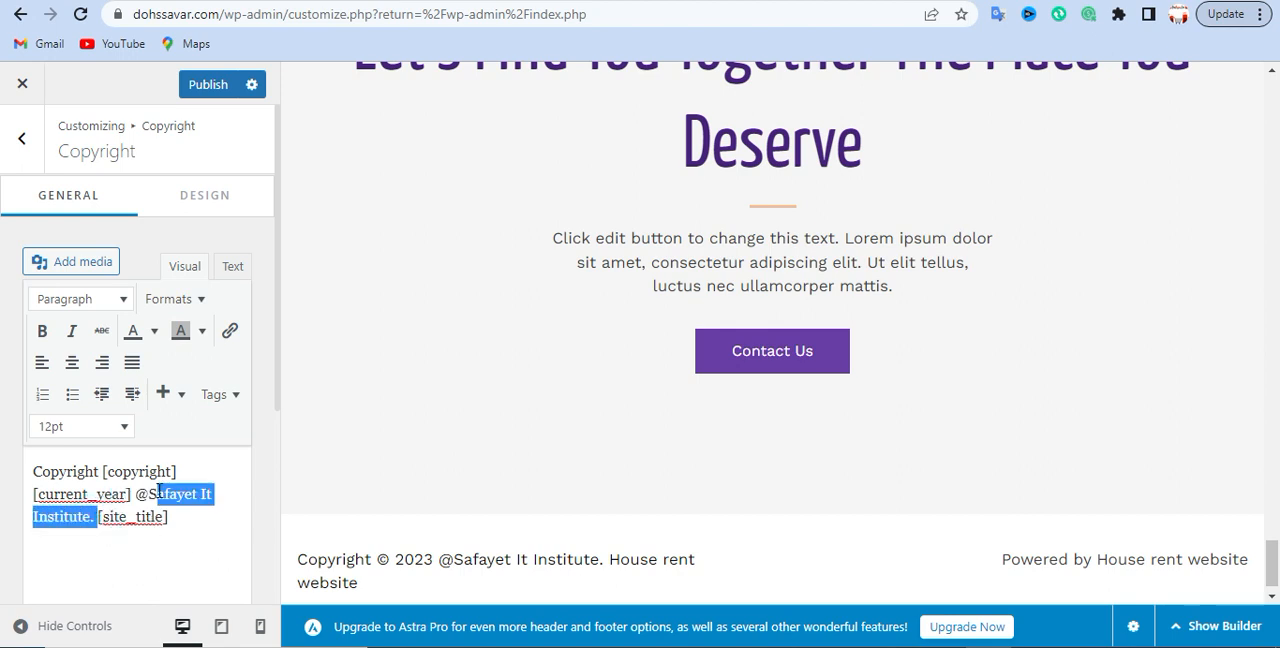
right_click(142, 491)
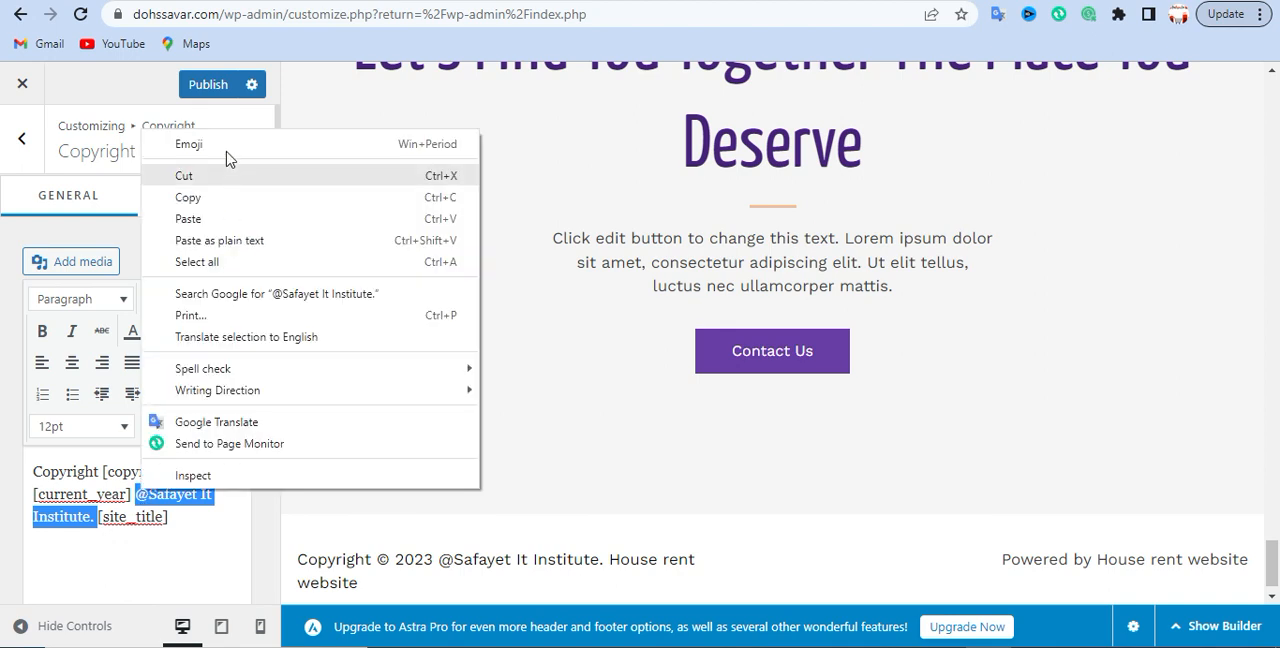
click(183, 173)
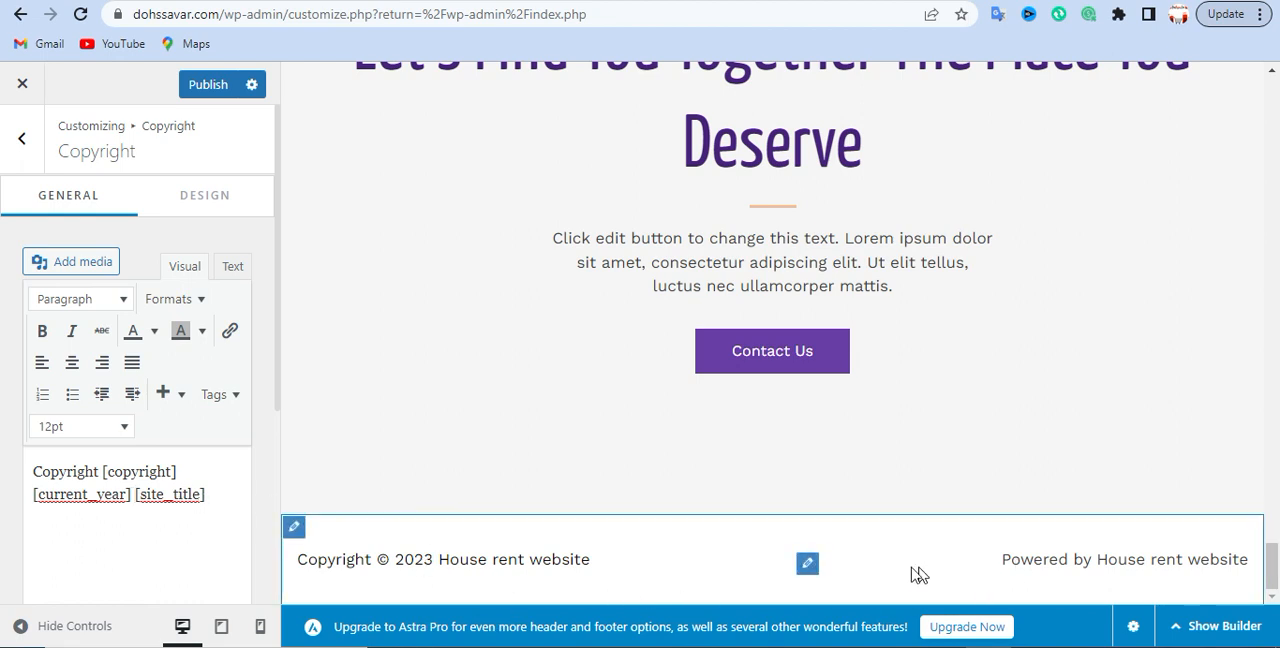
click(808, 566)
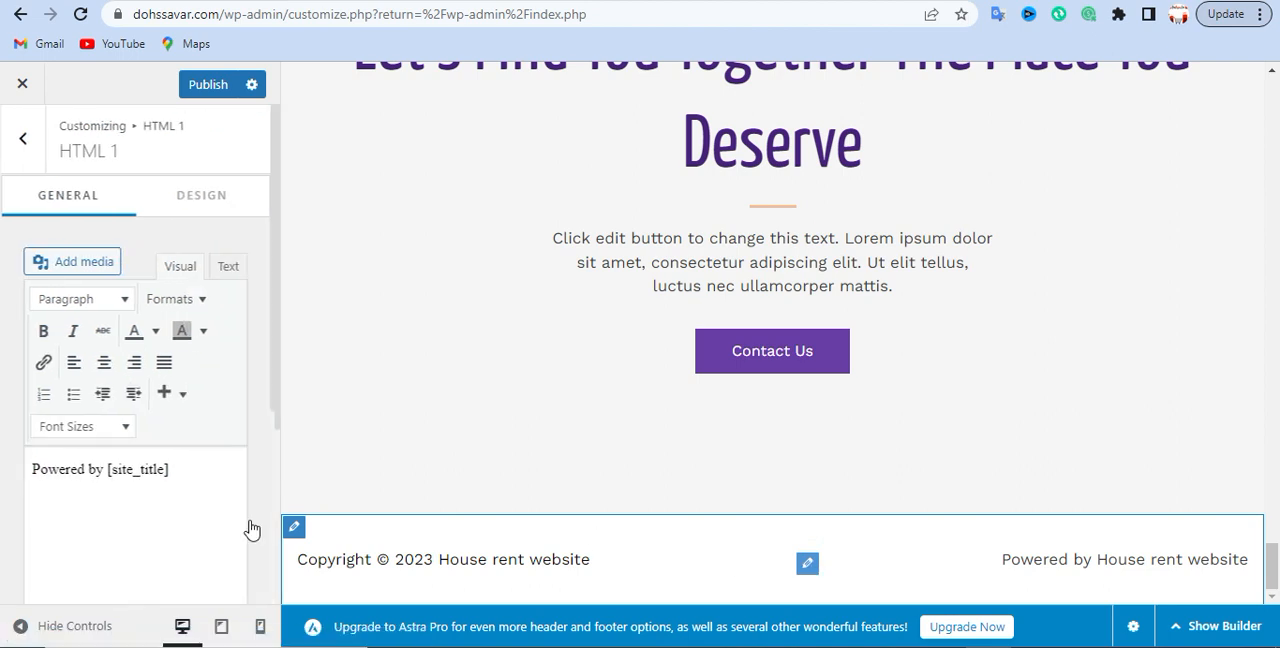
drag(180, 471, 120, 473)
click(206, 480)
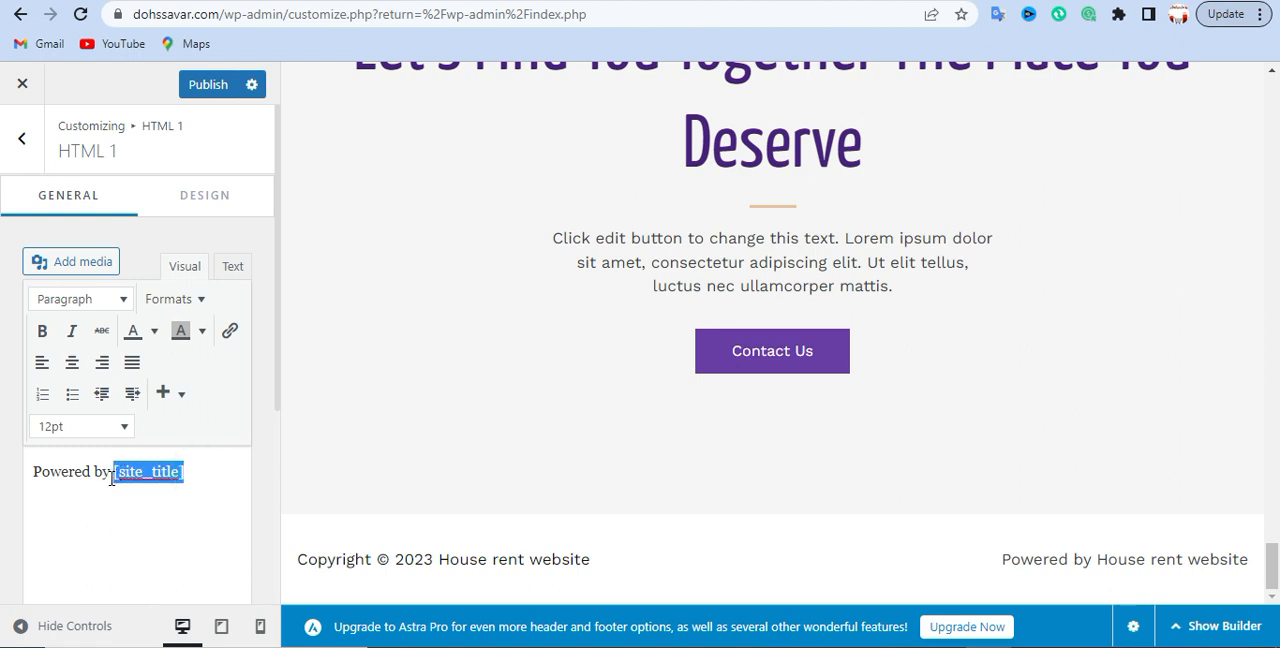
key(ctrl+v)
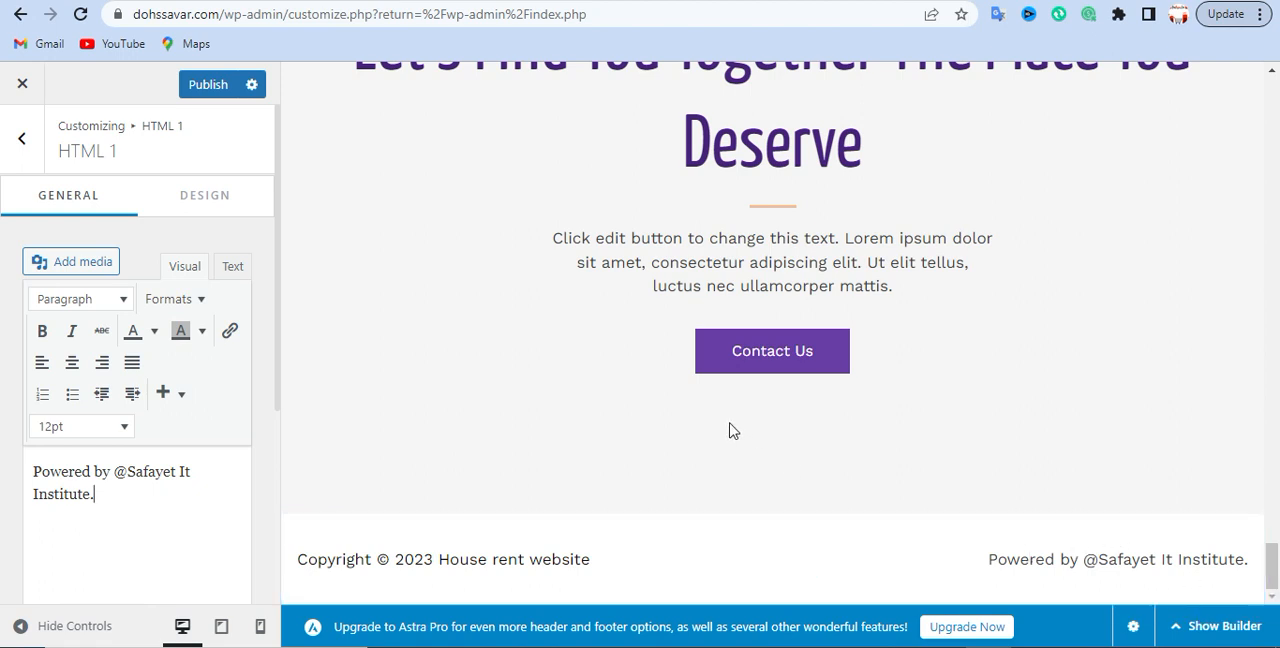
- Publish the customizer changes and reload the live dohssavar.com homepage
click(223, 88)
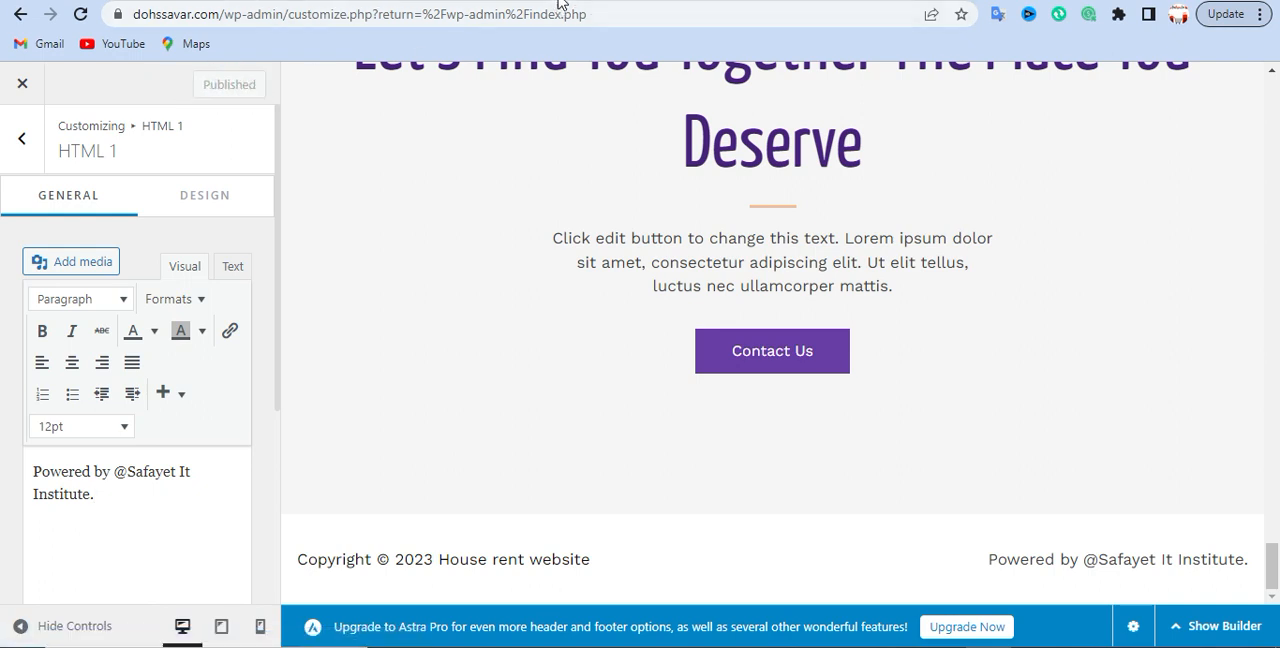
key(ctrl+Tab)
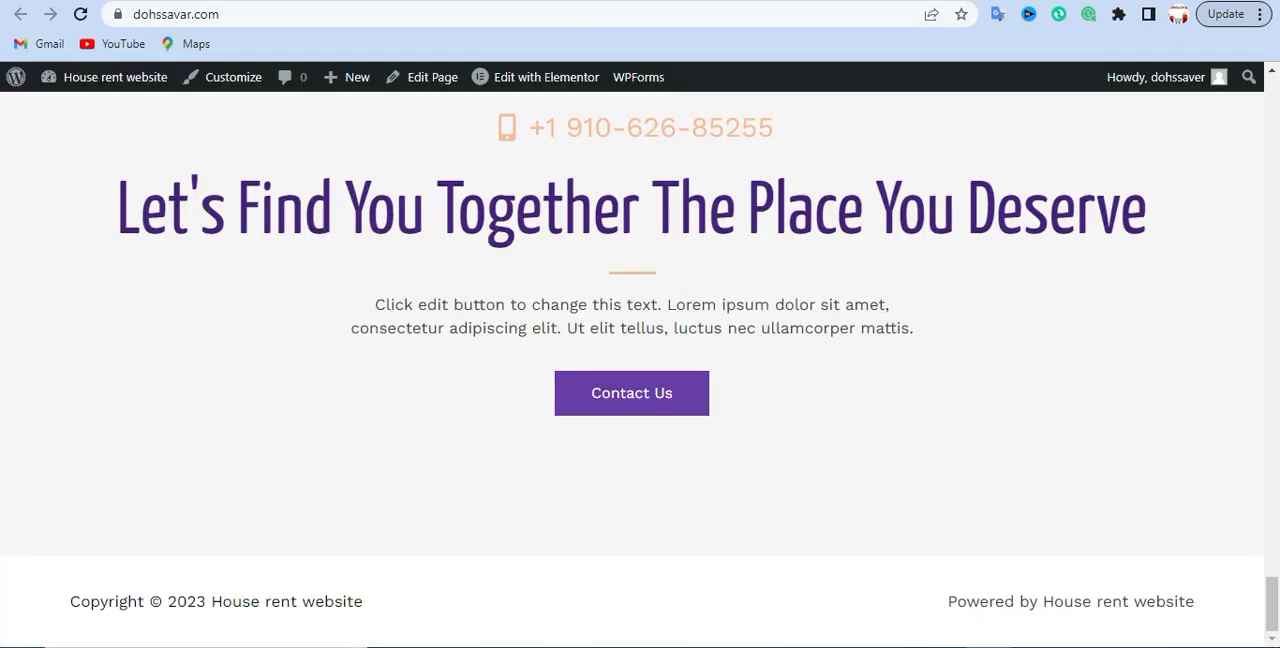
click(81, 18)
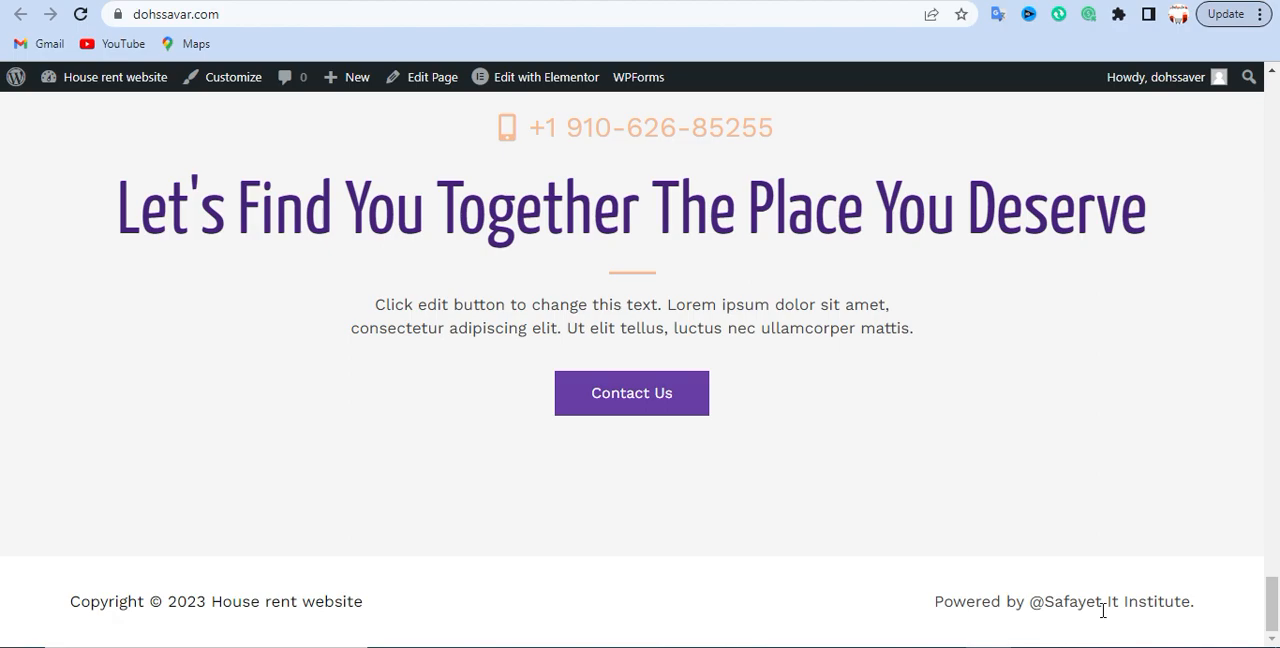
- Look through the live homepage and examine the copyright and "Powered by" texts in its footer
scroll(437, 442, up, 15)
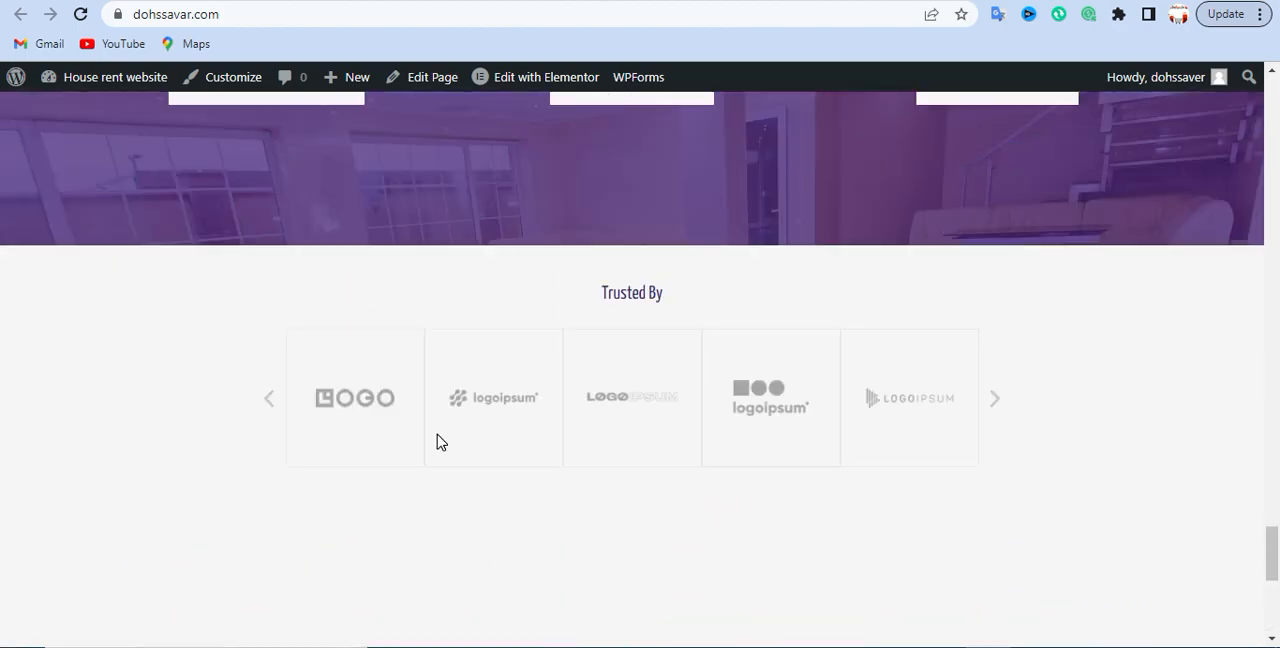
scroll(452, 421, up, 15)
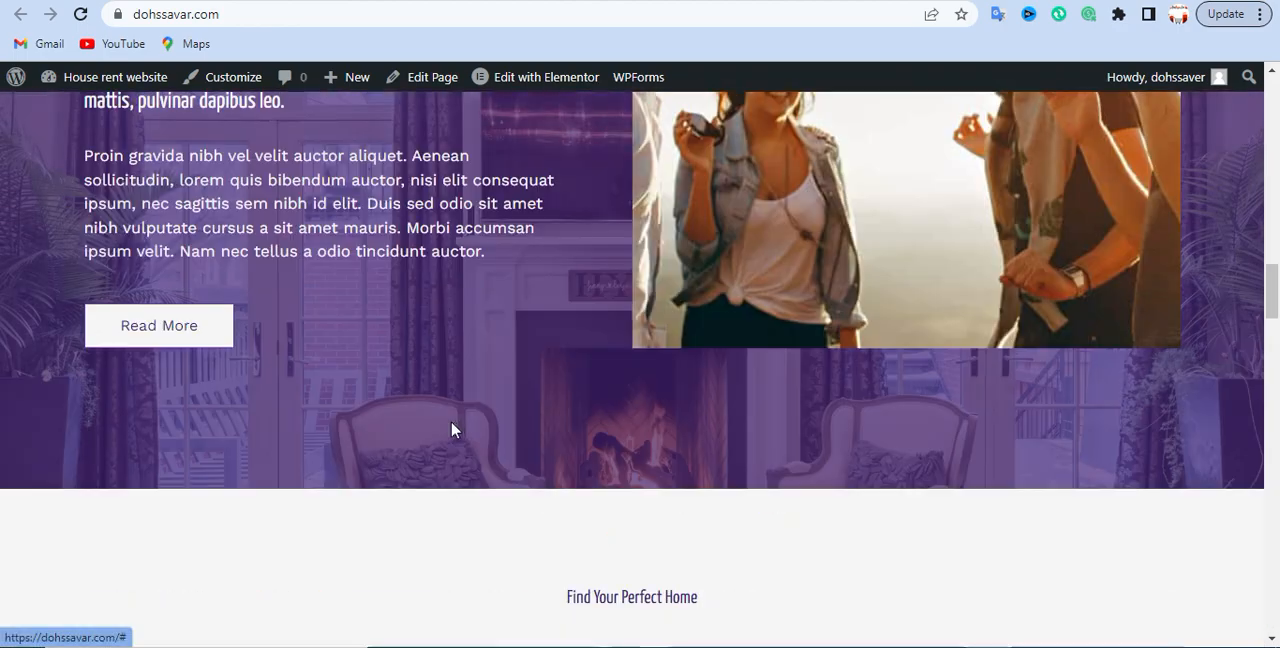
scroll(473, 437, up, 10)
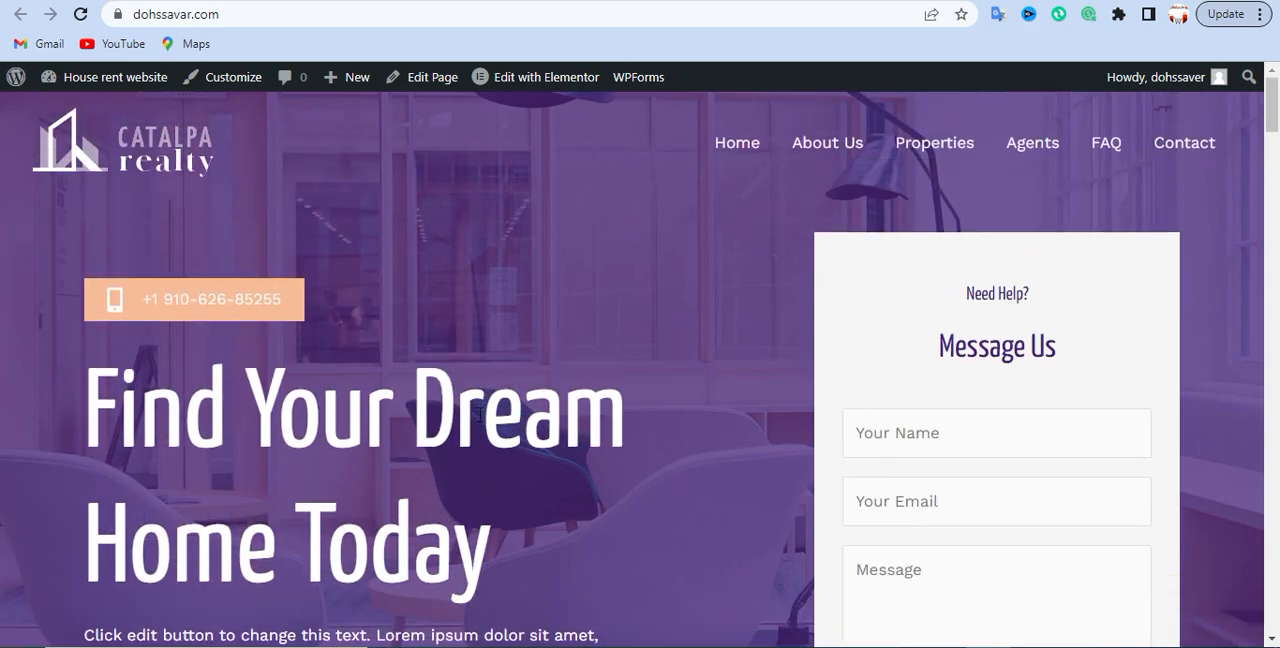
scroll(475, 460, down, 20)
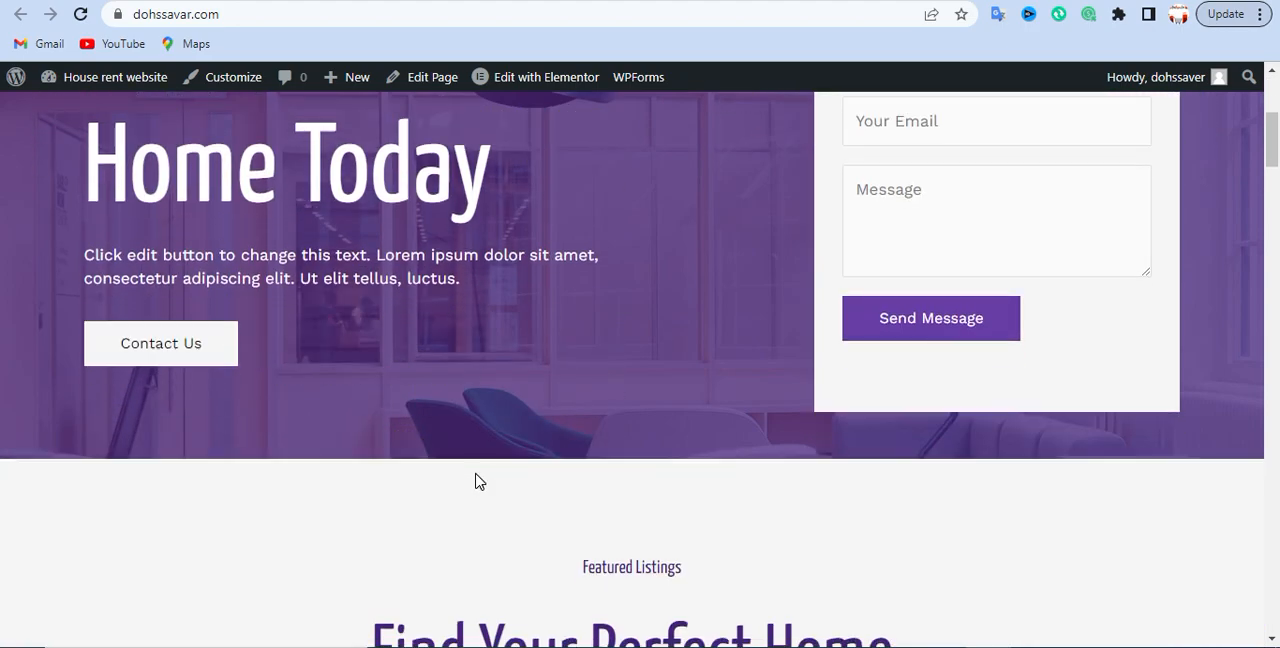
scroll(513, 439, down, 15)
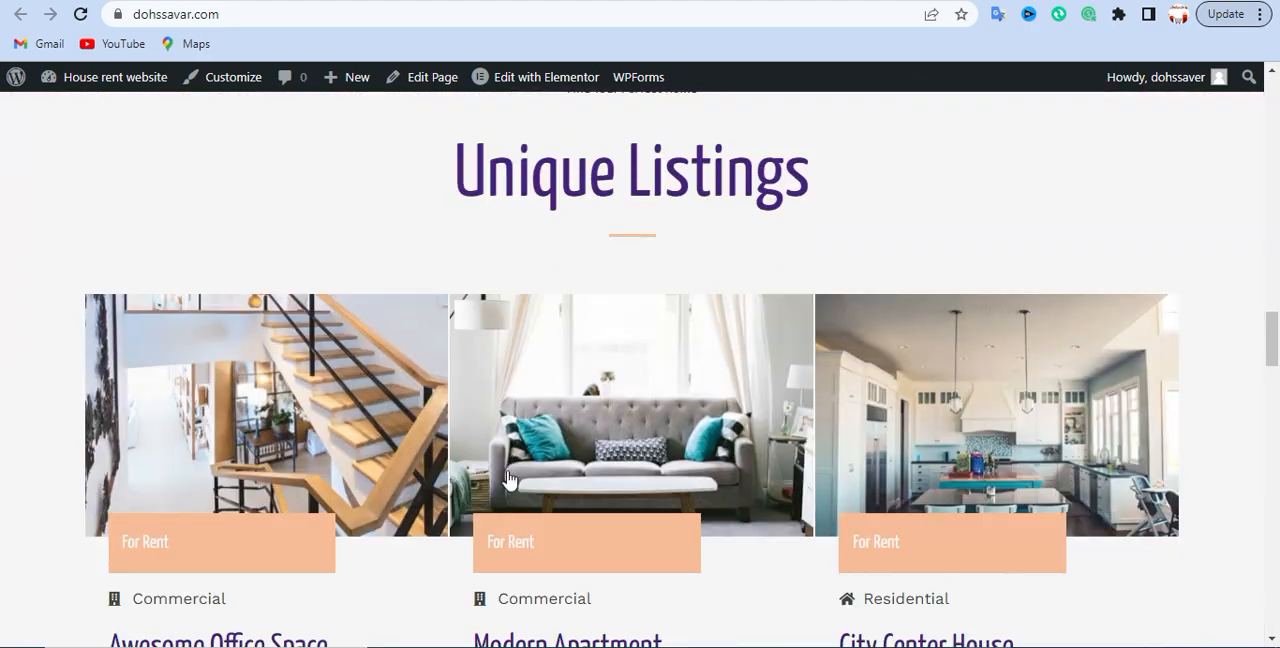
scroll(509, 475, down, 4)
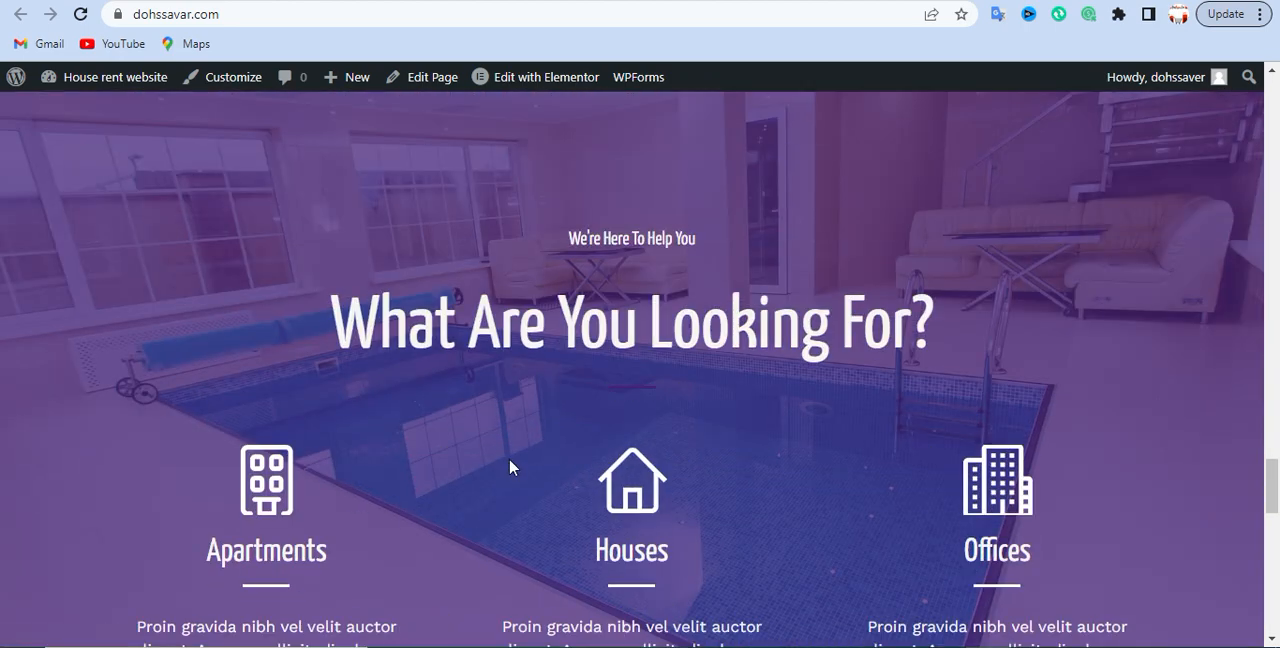
scroll(509, 467, down, 12)
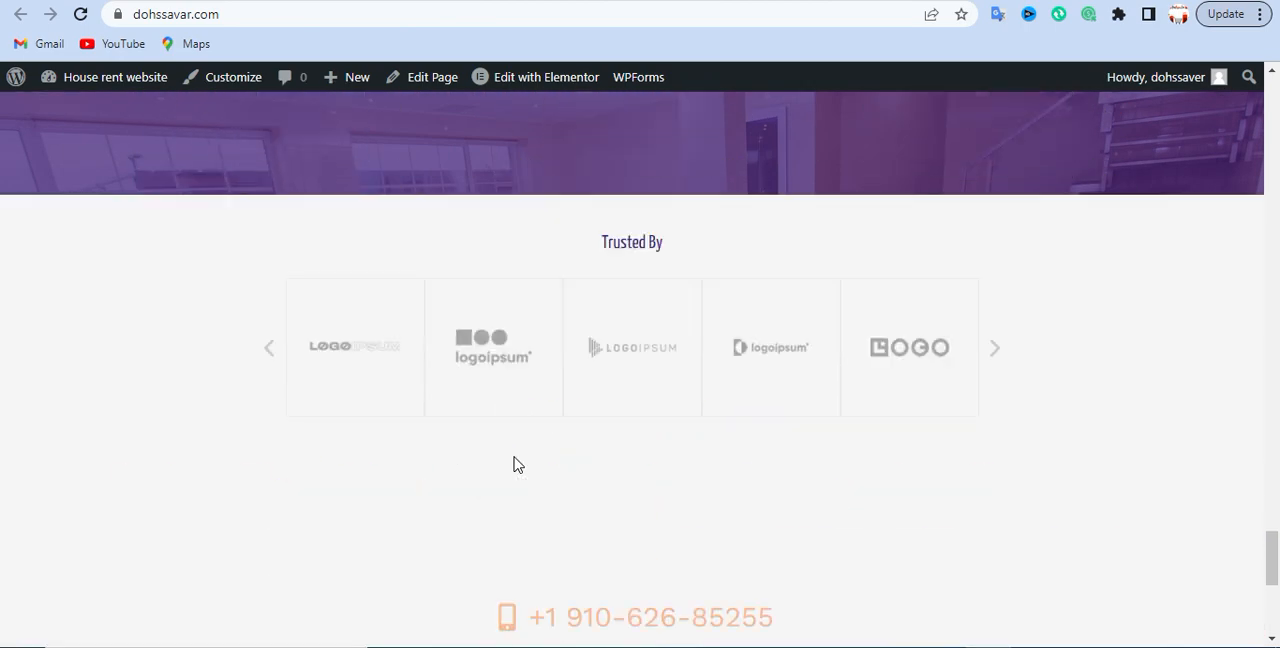
scroll(516, 465, down, 2)
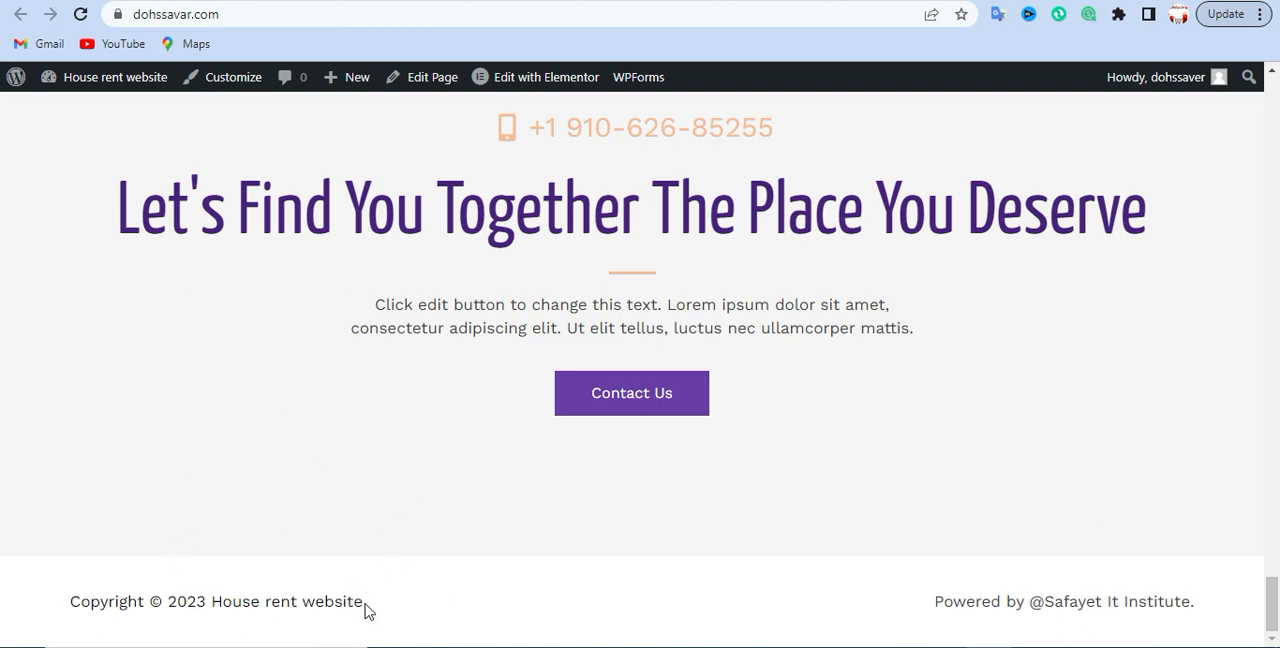
mouse_move(375, 608)
mouse_down()
mouse_move(67, 607)
mouse_move(372, 604)
mouse_up()
drag(846, 606, 1190, 603)
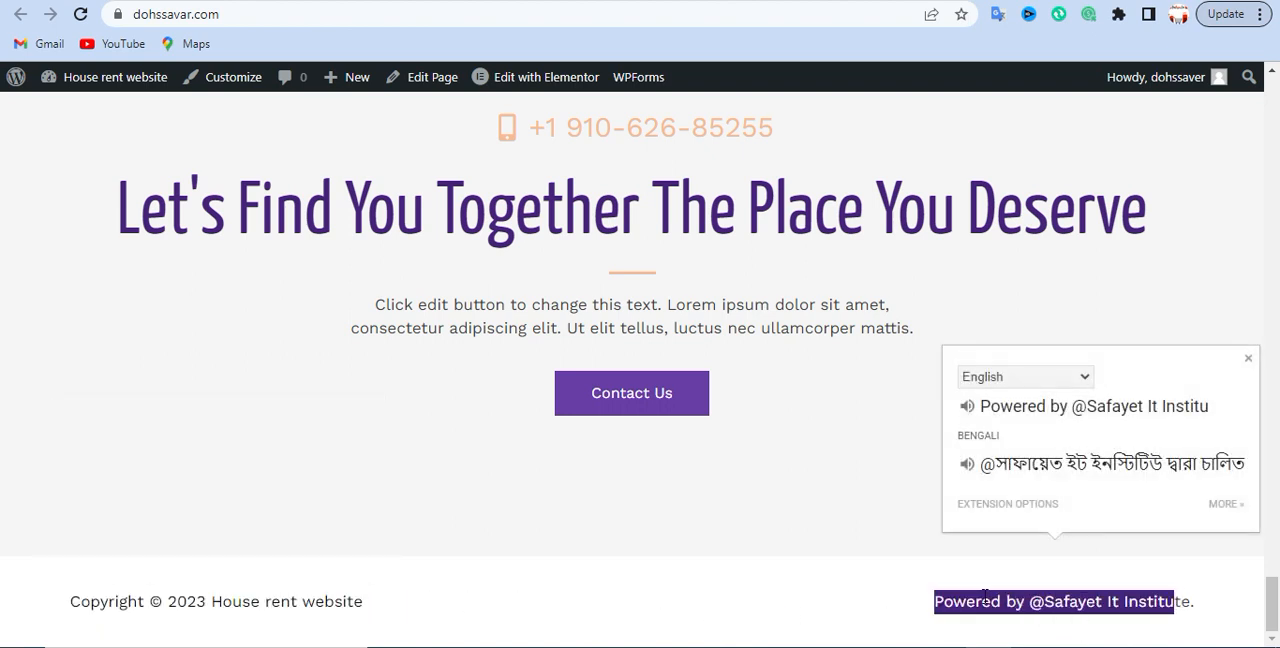
click(982, 595)
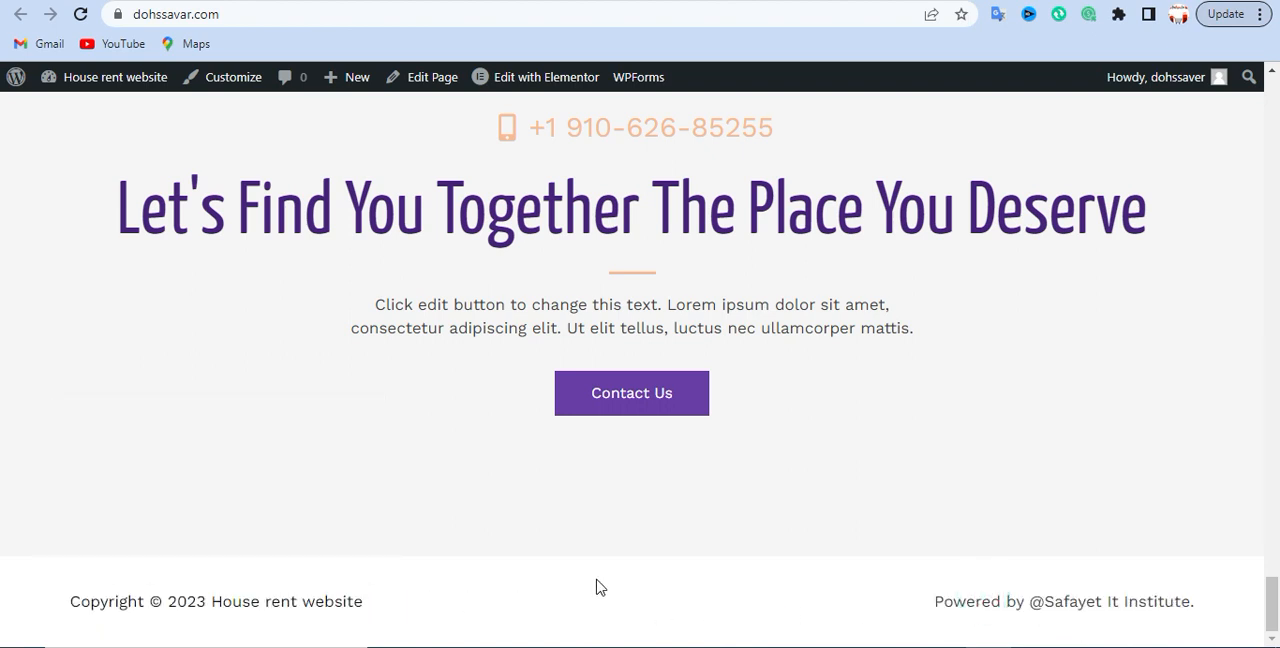
scroll(310, 560, up, 8)
scroll(290, 485, up, 15)
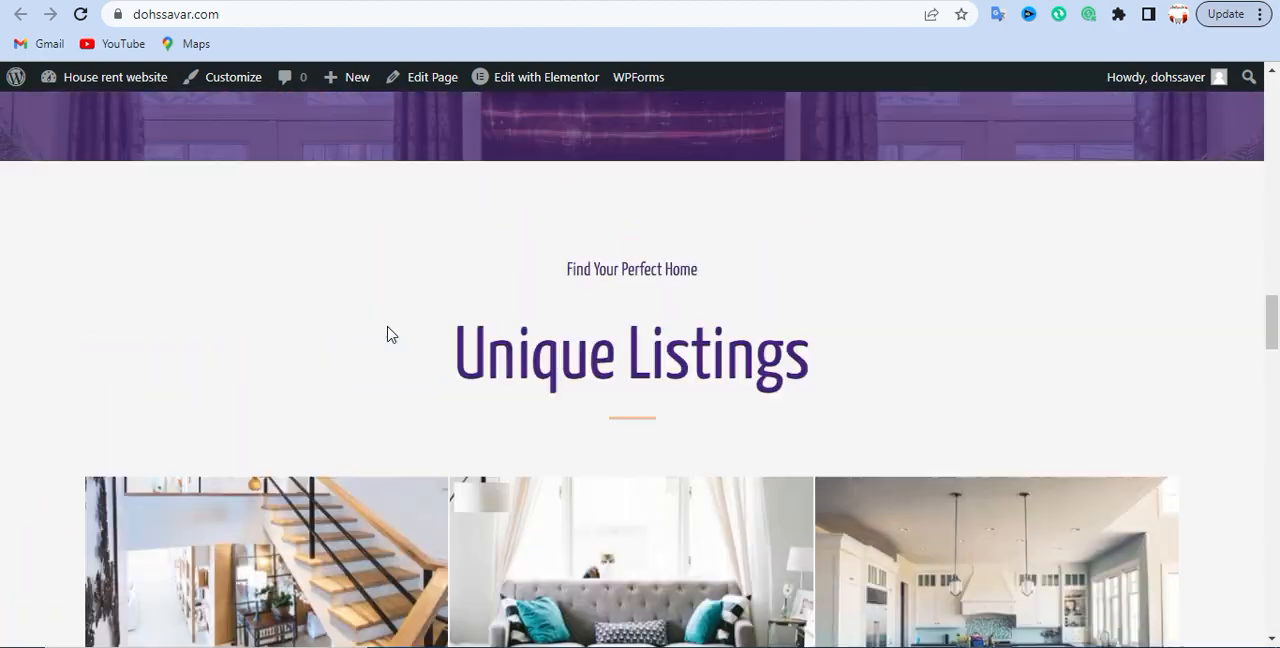
- Look back over the upper part of the live homepage and return to the footer's HTML 1 text in the customizer
scroll(390, 335, up, 15)
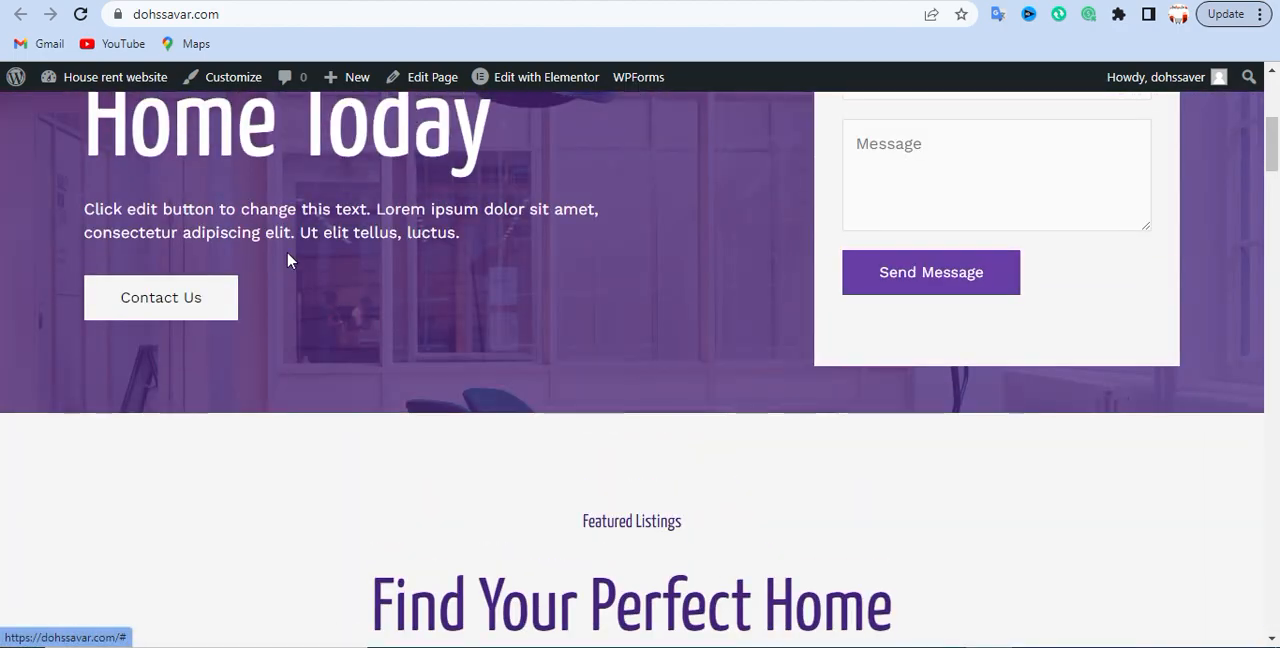
scroll(417, 503, up, 4)
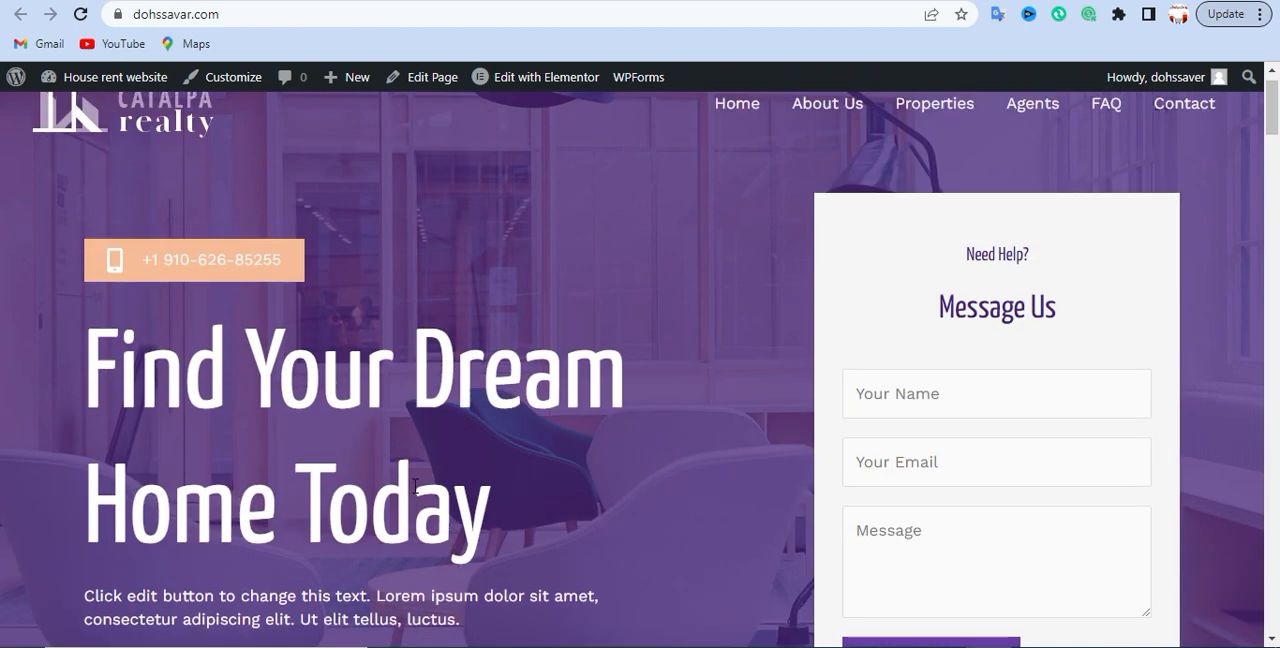
click(222, 77)
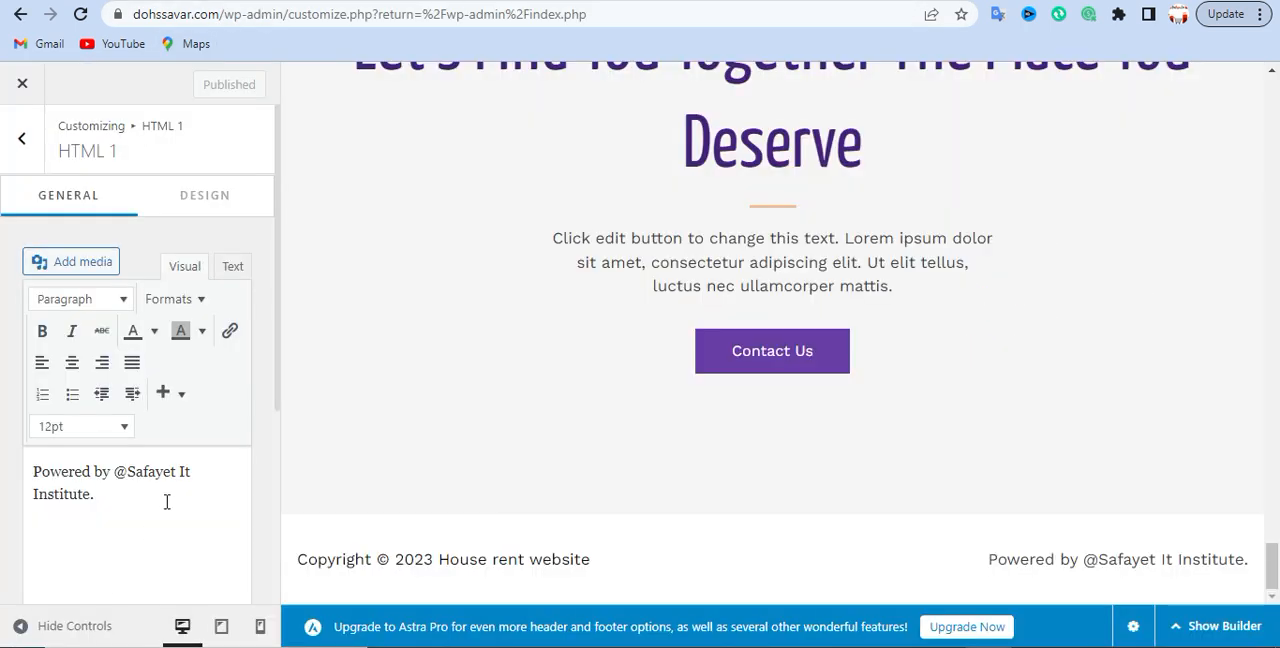
click(167, 502)
- Go back to the Footer Builder's element list and reopen the HTML 1 element's text
click(25, 143)
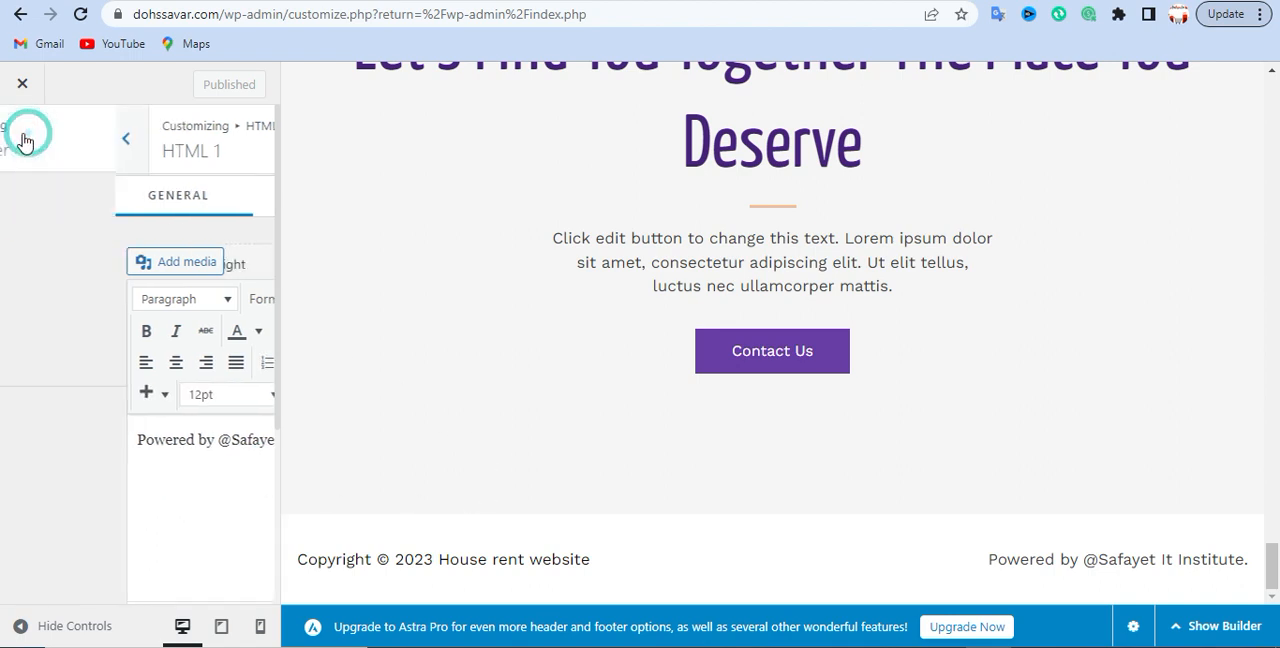
click(246, 331)
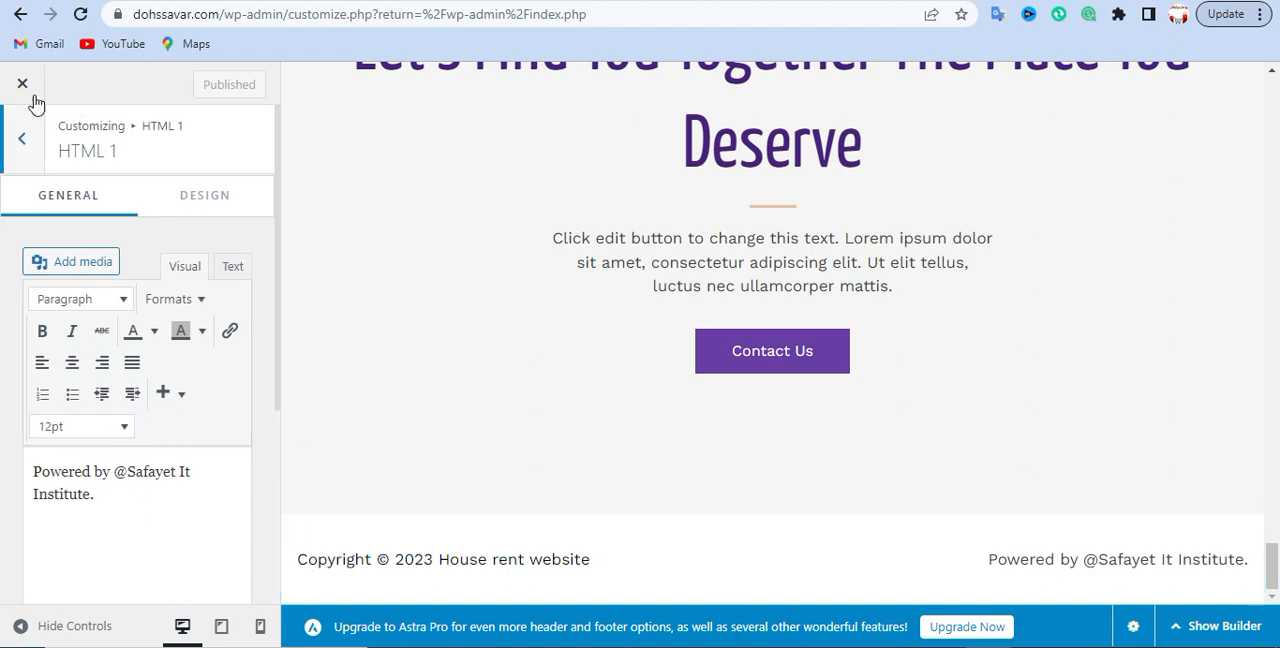
click(22, 139)
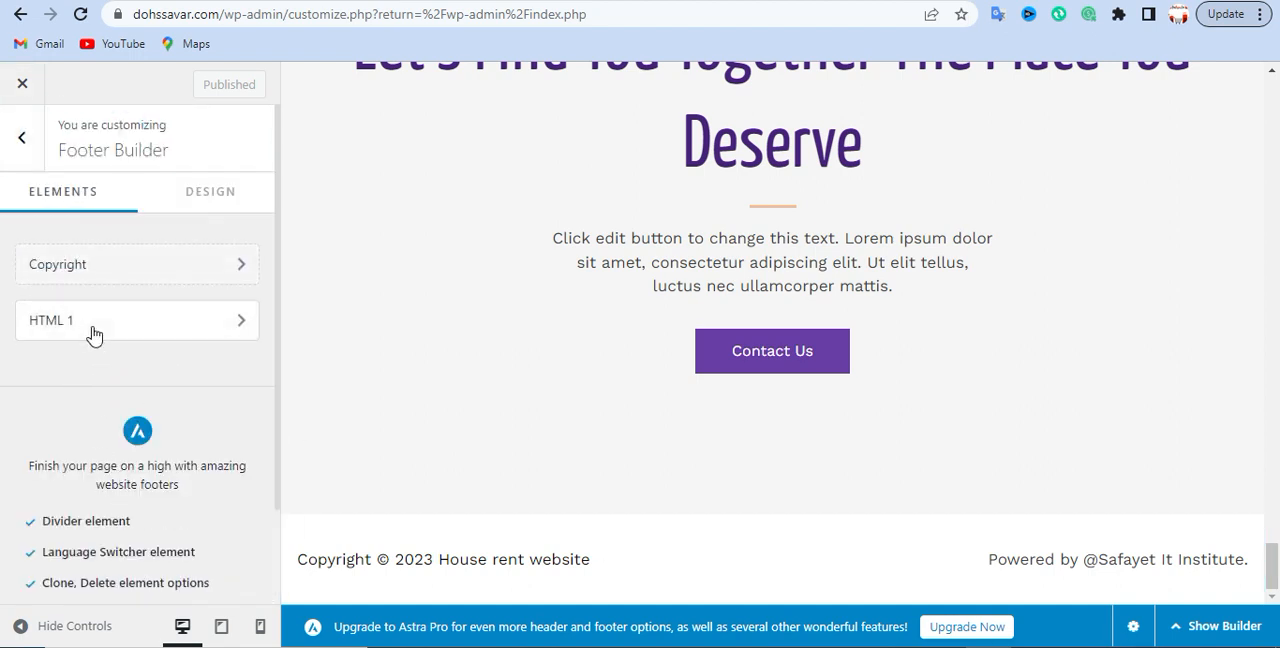
click(194, 323)
click(125, 476)
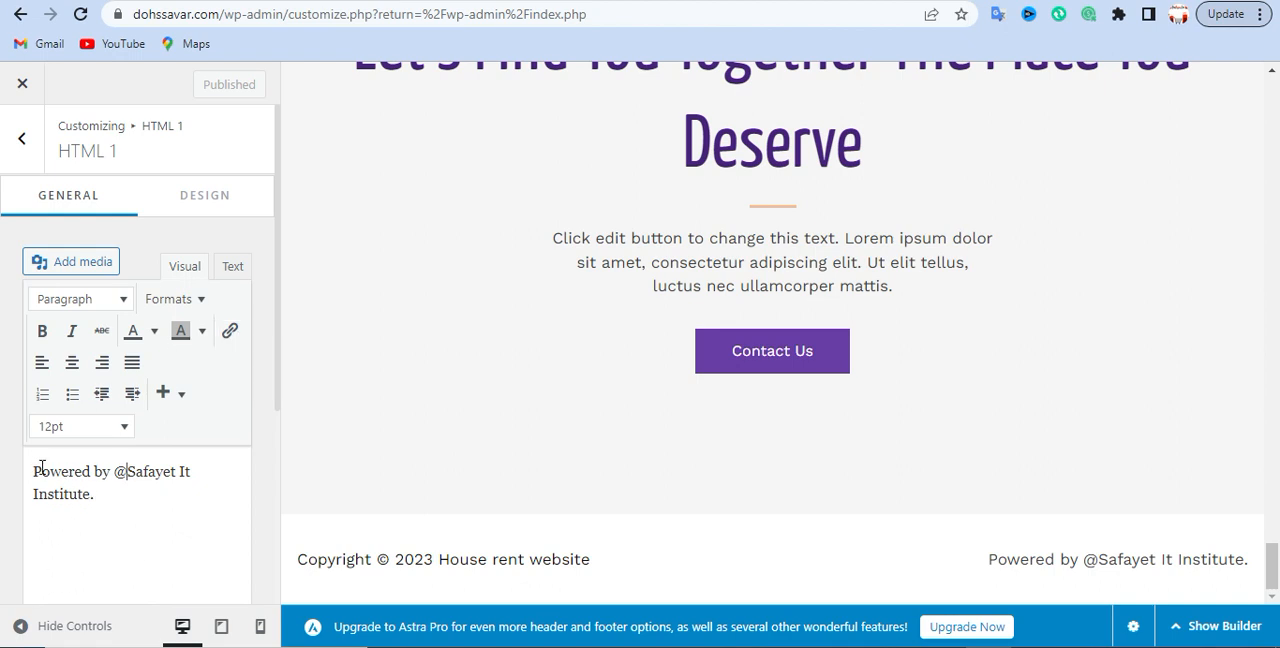
- Try to add a link to the words "Safayet It Institute" in the HTML 1 text, leaving the URL empty
click(122, 501)
drag(90, 494, 134, 478)
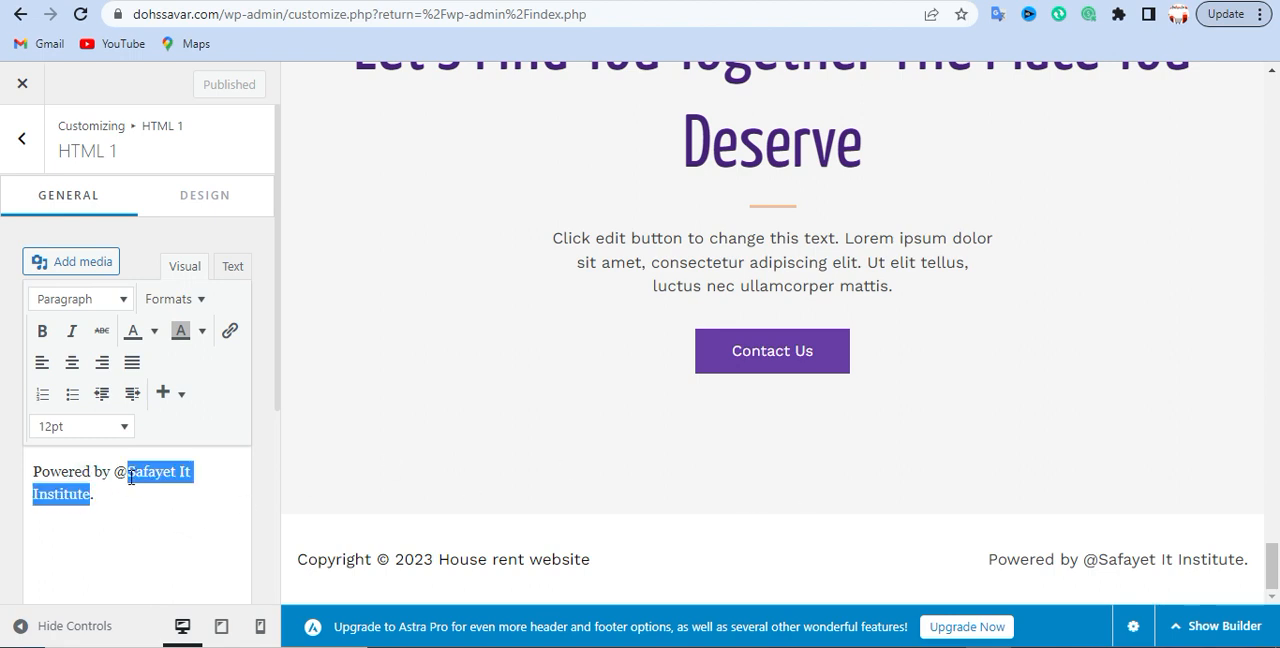
click(124, 507)
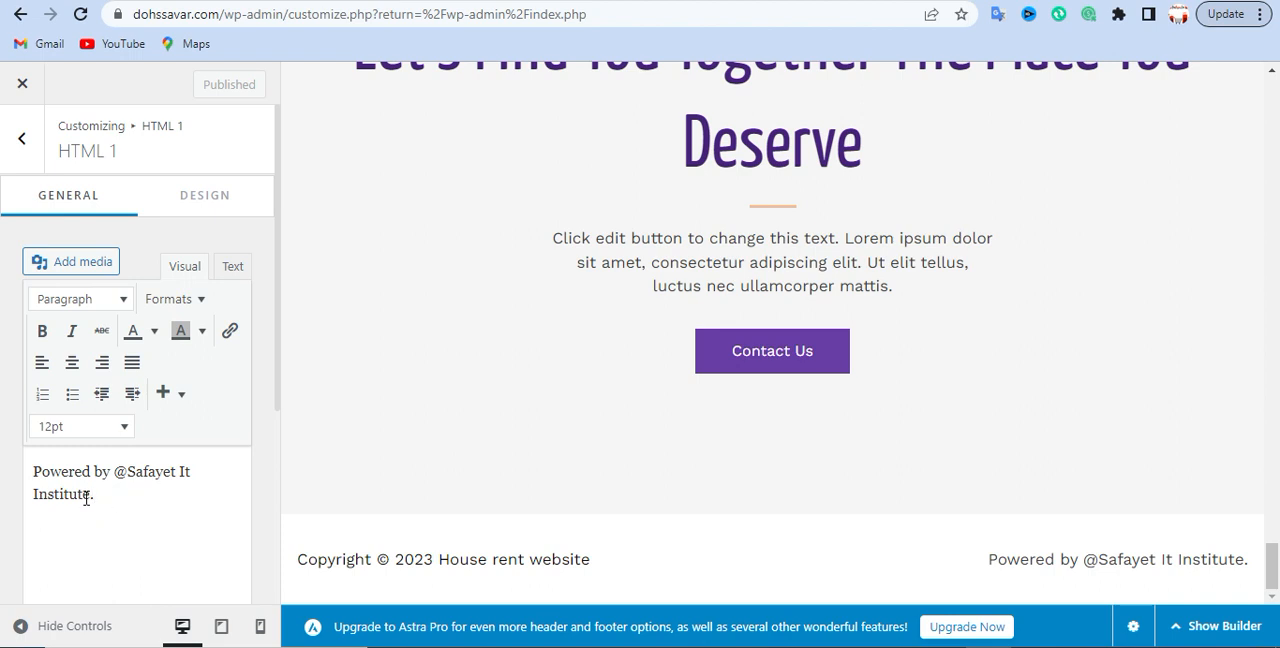
drag(89, 495, 128, 478)
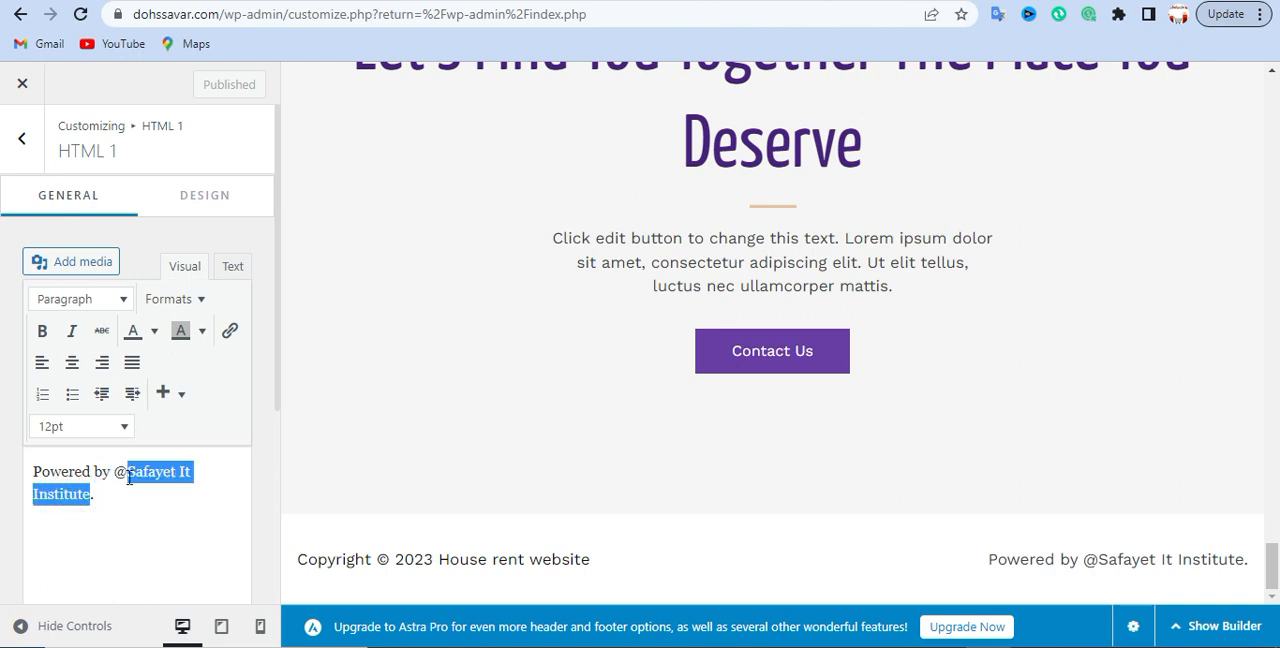
click(230, 334)
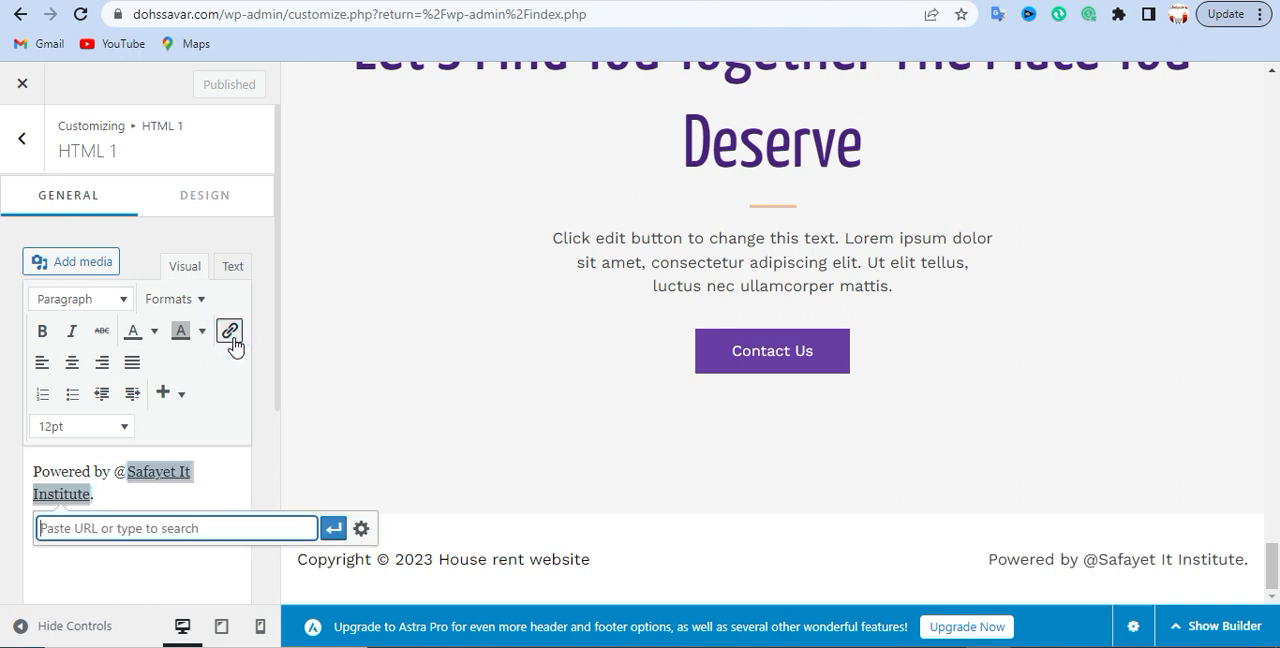
click(168, 528)
click(176, 498)
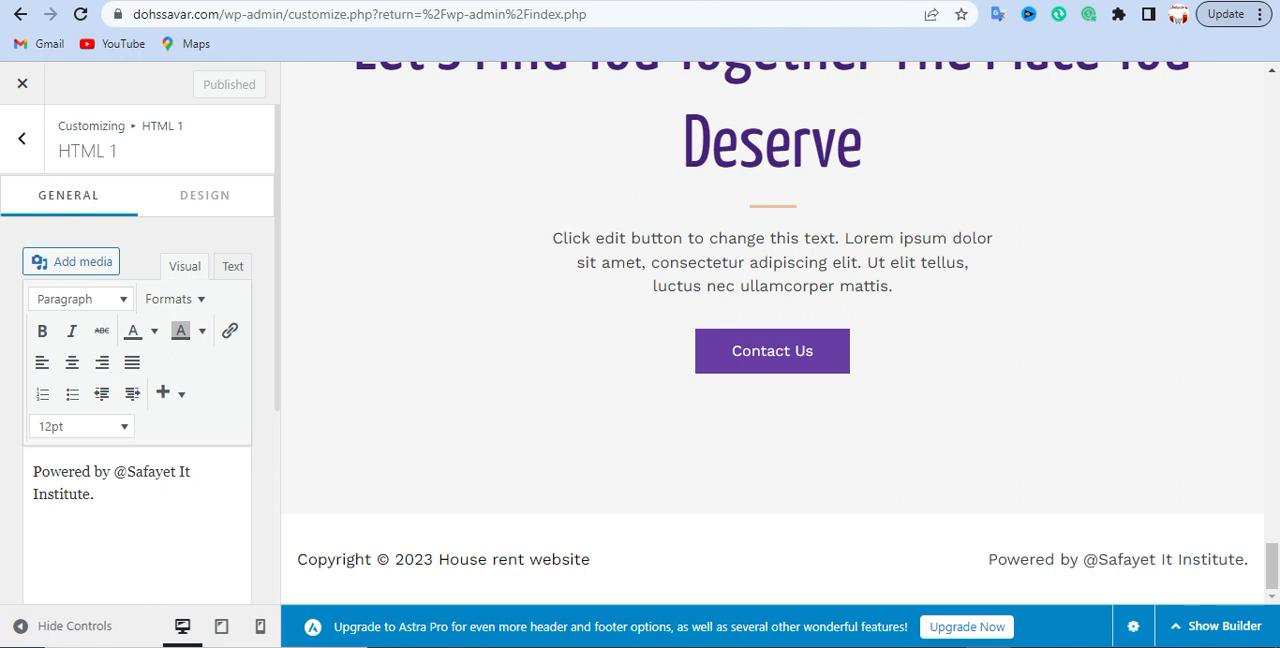
- Return to the Footer Builder's element list and look through the listings in the homepage preview
click(22, 138)
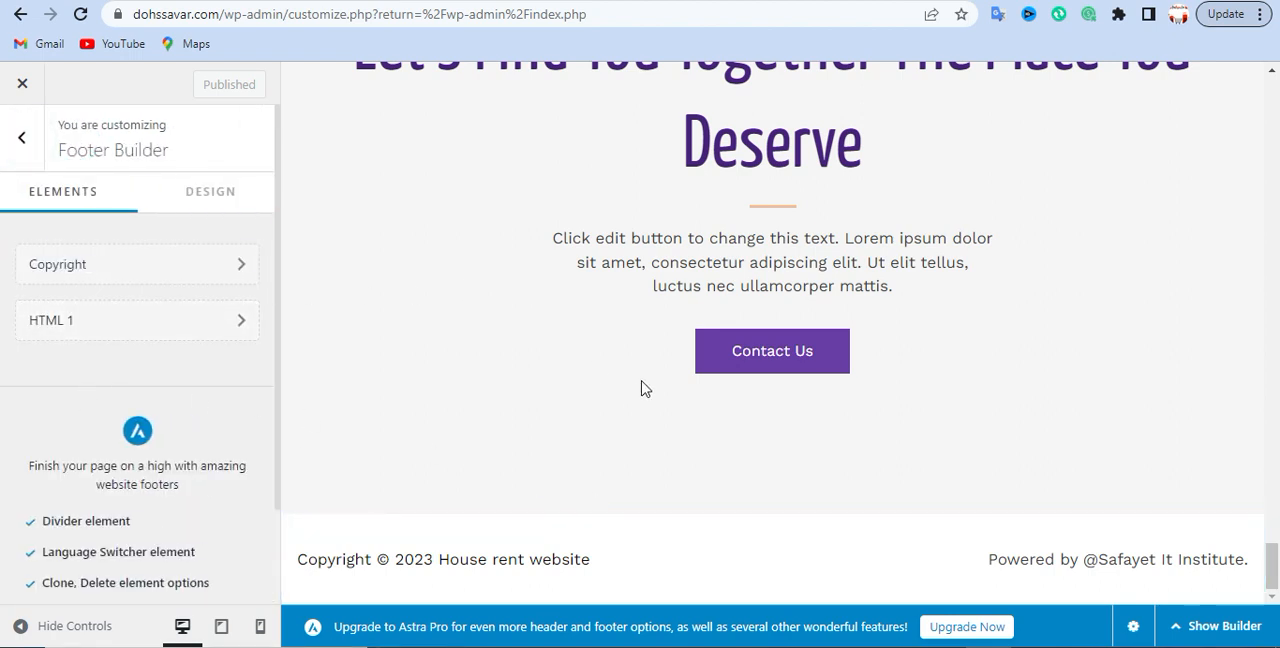
scroll(505, 400, up, 10)
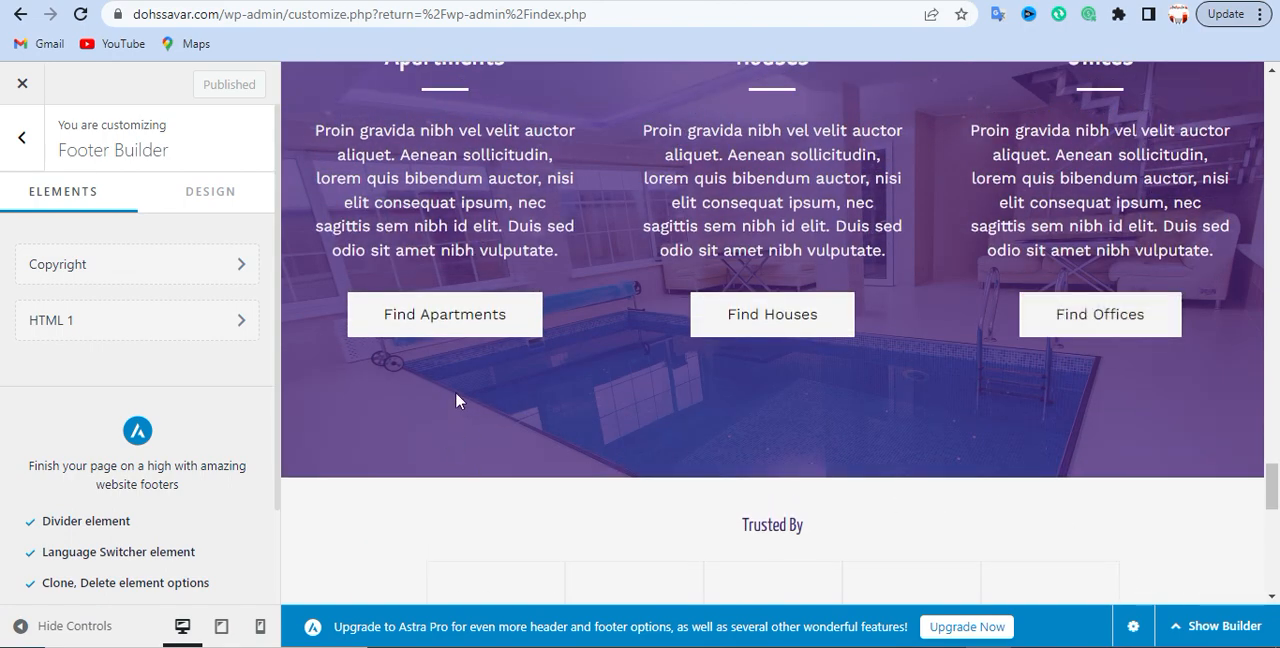
scroll(455, 385, up, 5)
scroll(455, 375, up, 15)
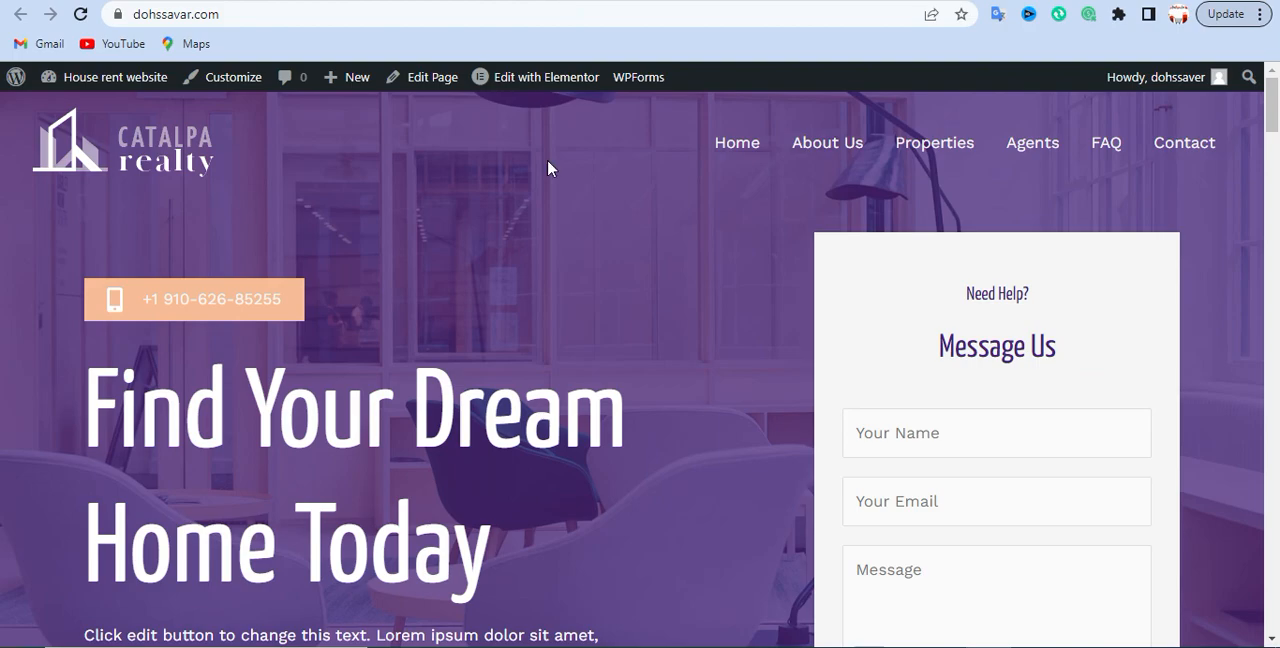
- Switch to the live dohssavar.com homepage and check the copyright and "Powered by" texts in its footer
scroll(547, 168, down, 15)
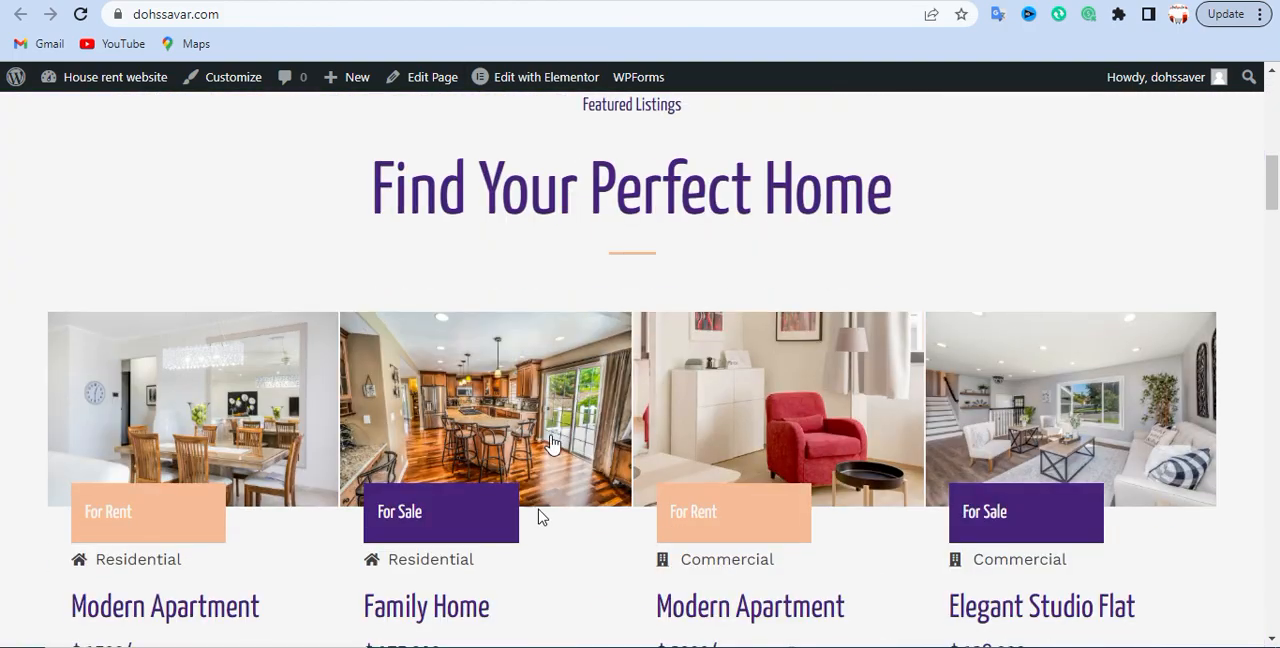
scroll(535, 453, down, 15)
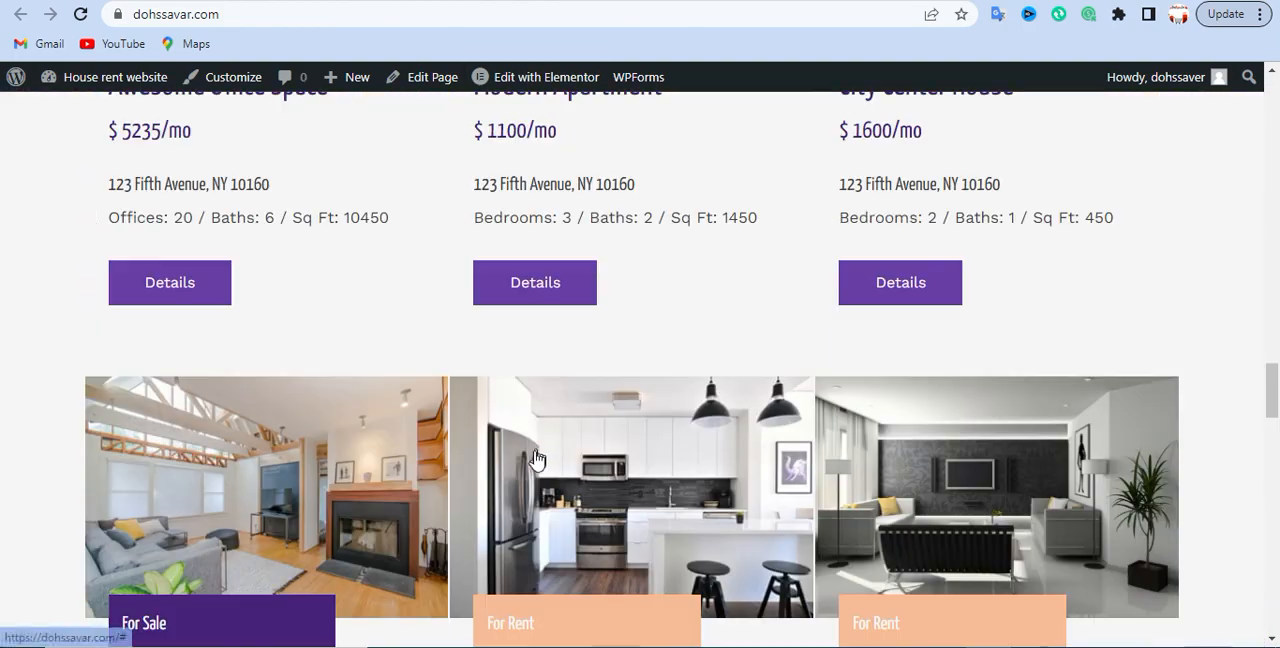
scroll(540, 451, down, 12)
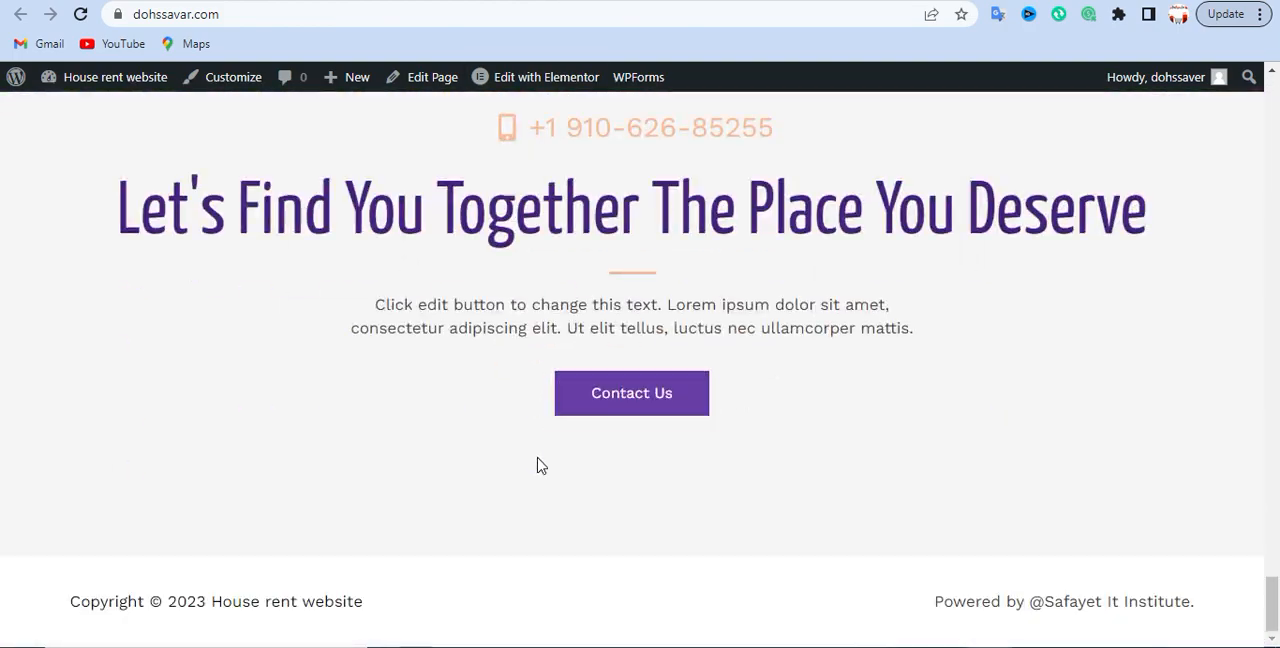